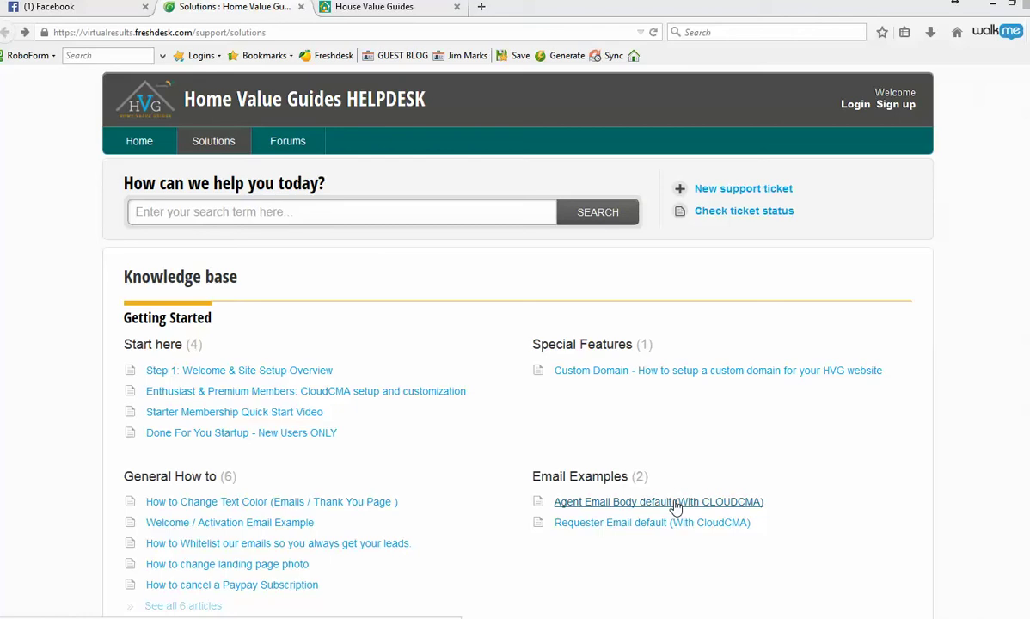
# Open the help article "How to post a killer Facebook ad" and go to its written directions.
pyautogui.click(77, 503)
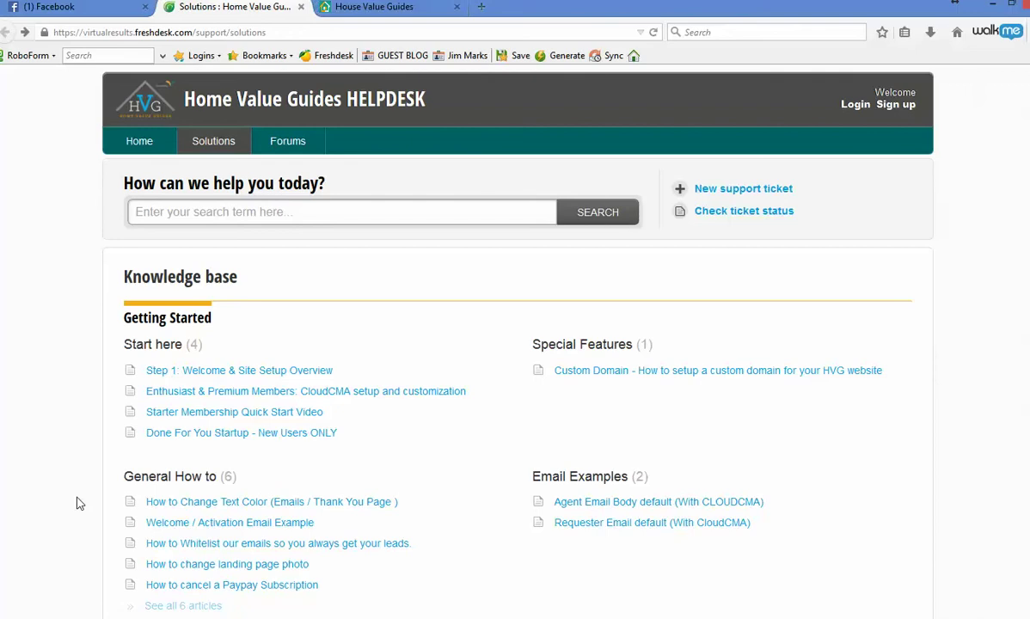
pyautogui.scroll(-7, 75, 494)
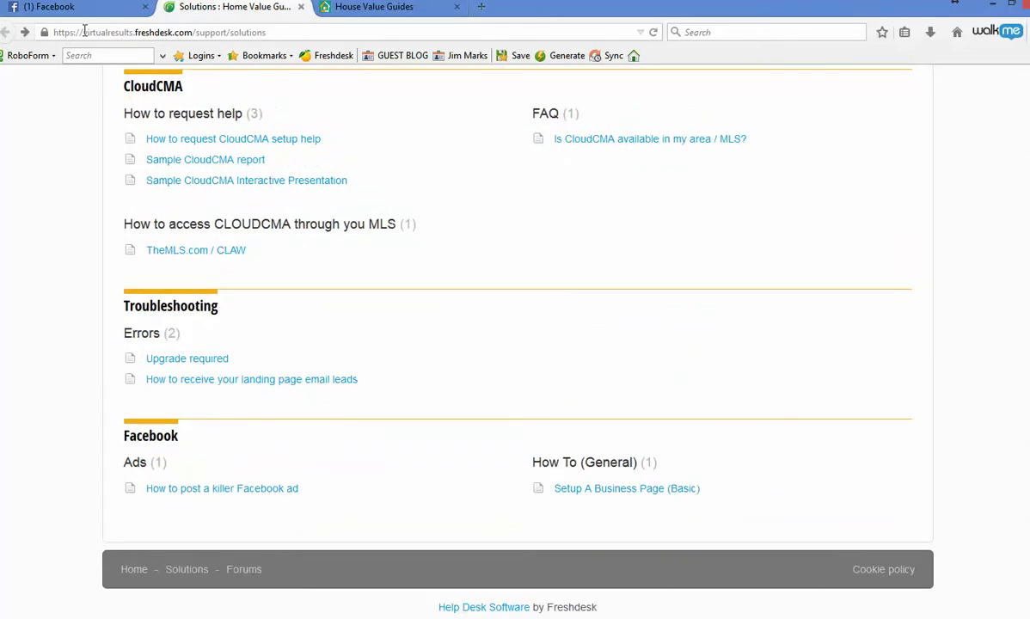
pyautogui.click(190, 492)
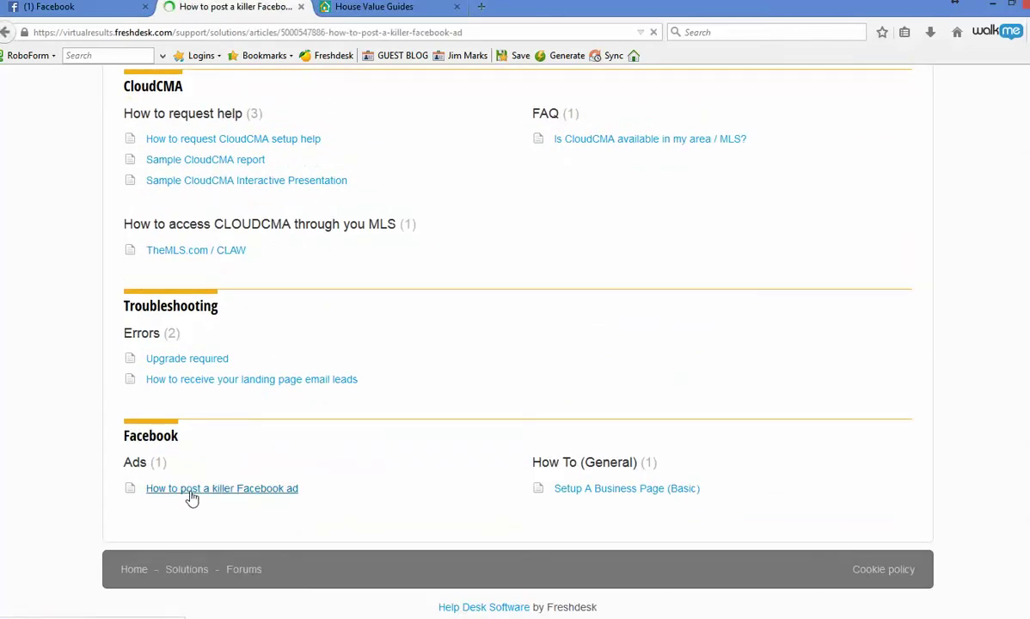
pyautogui.scroll(-8, 85, 480)
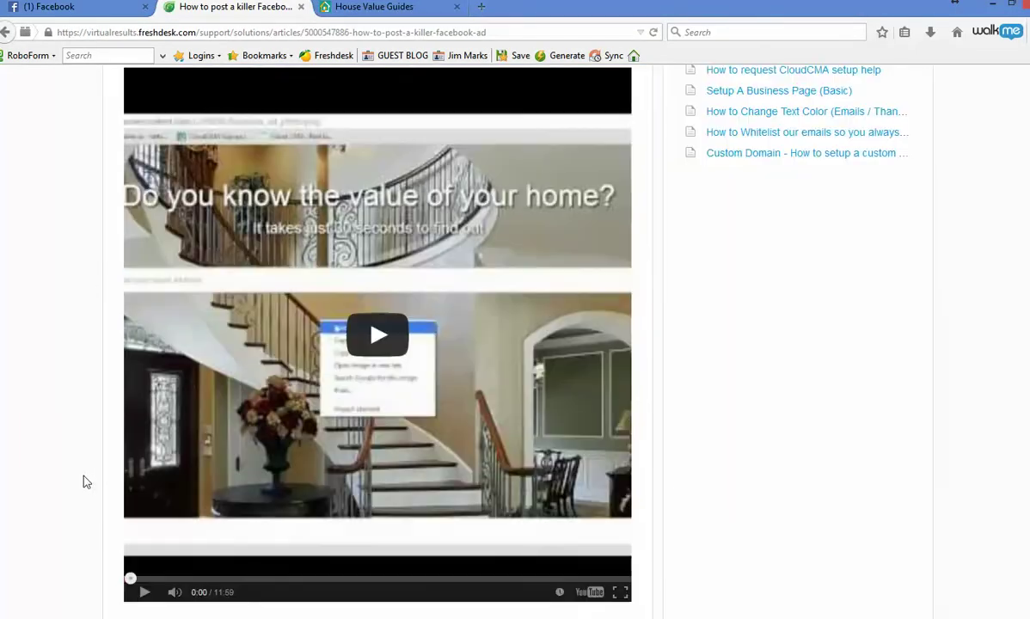
pyautogui.scroll(-3, 83, 479)
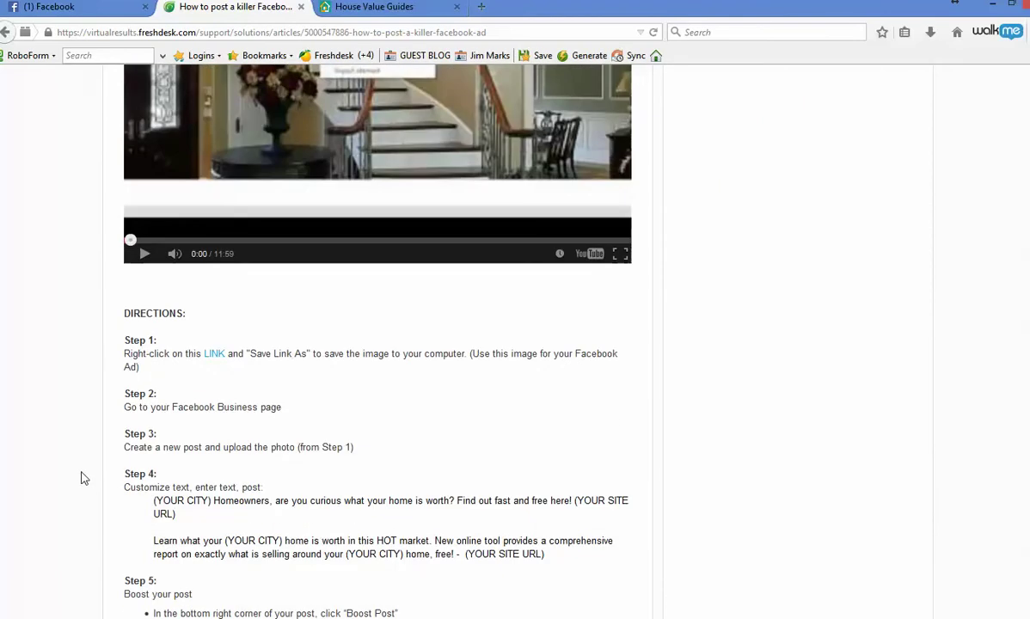
pyautogui.scroll(-1, 82, 477)
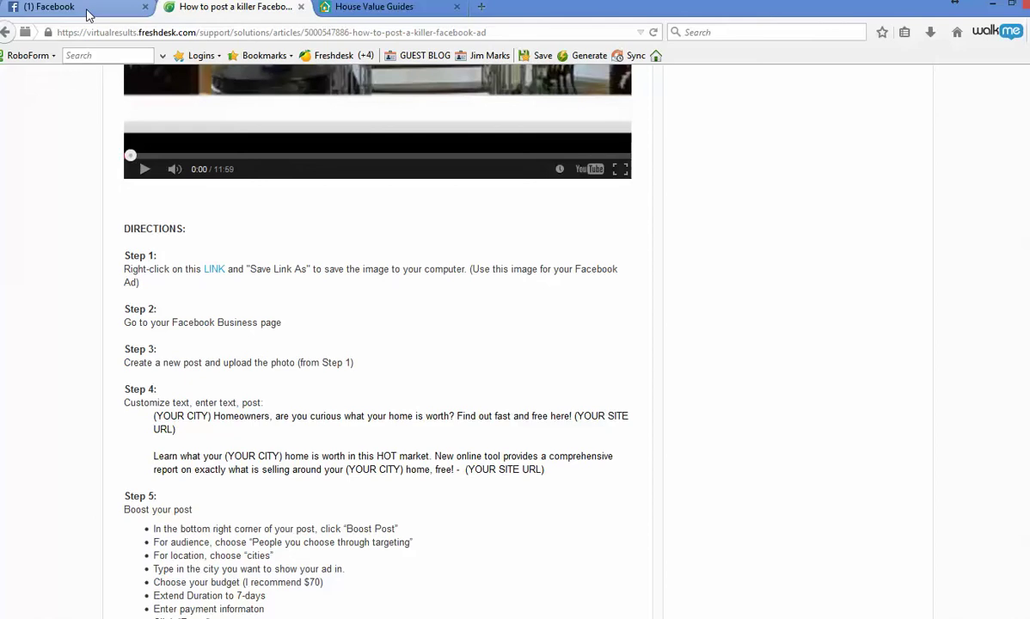
# Examine the House Value Guides landing page and its web address.
pyautogui.click(384, 8)
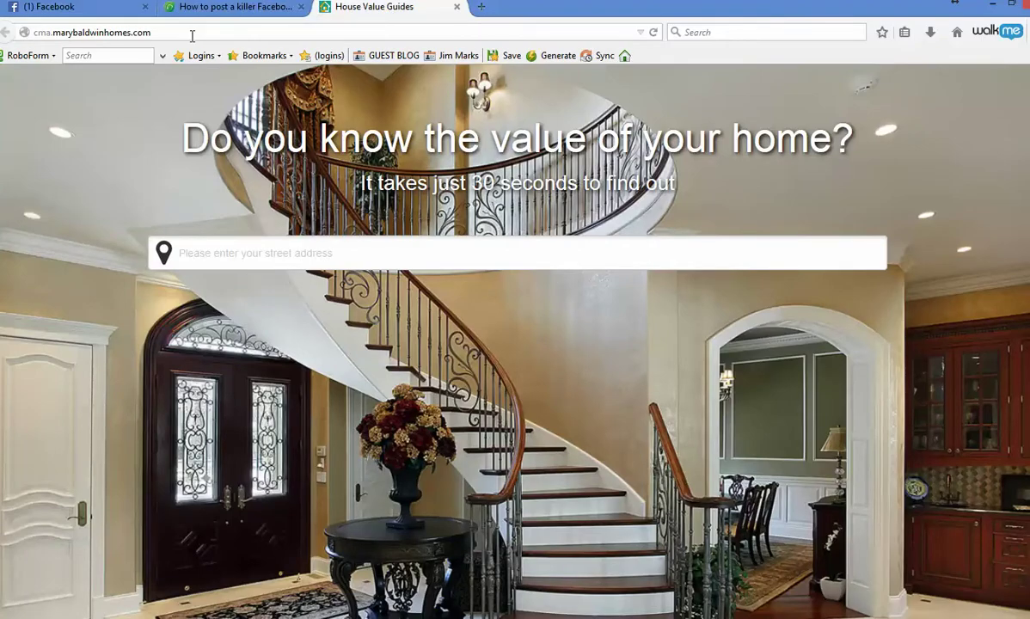
pyautogui.moveTo(55, 31); pyautogui.dragTo(148, 21)
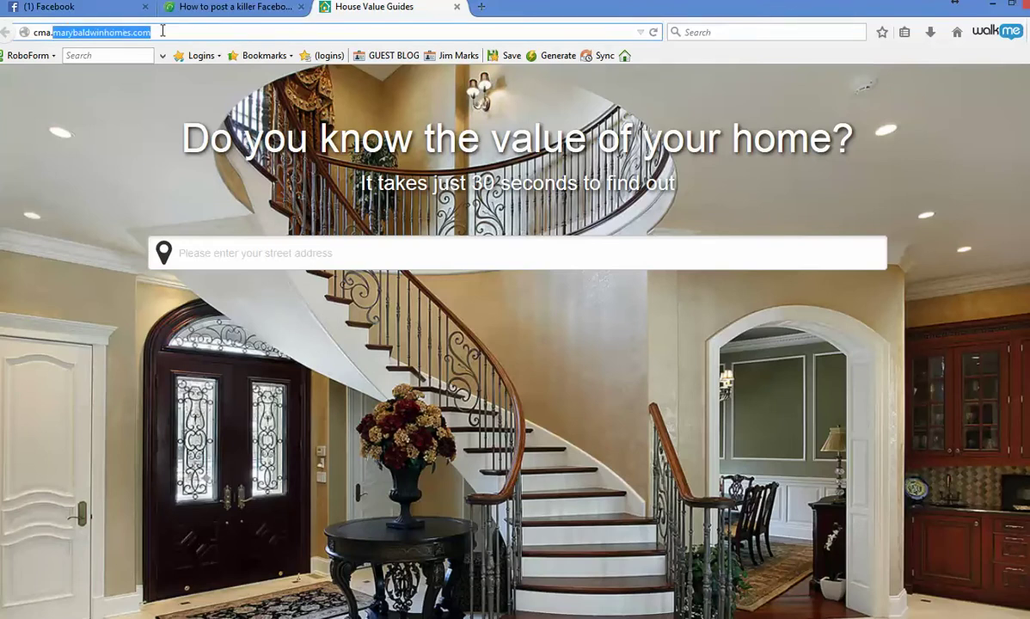
pyautogui.click(163, 32)
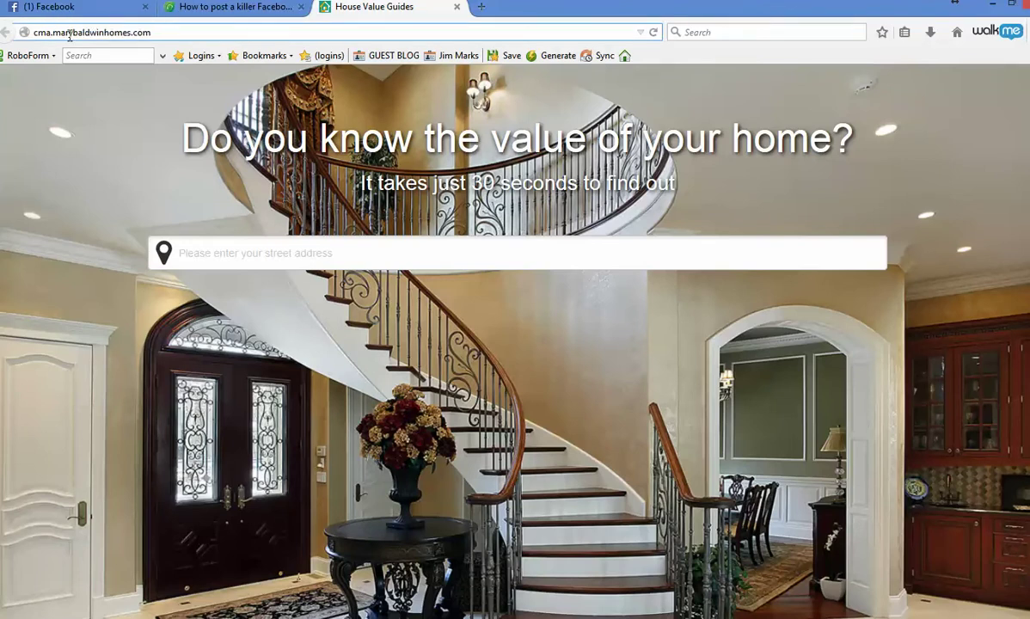
# Save the ad image linked in Step 1 of the article to Downloads as Facebook_CMA_ad, replacing the existing PNG file.
pyautogui.click(234, 9)
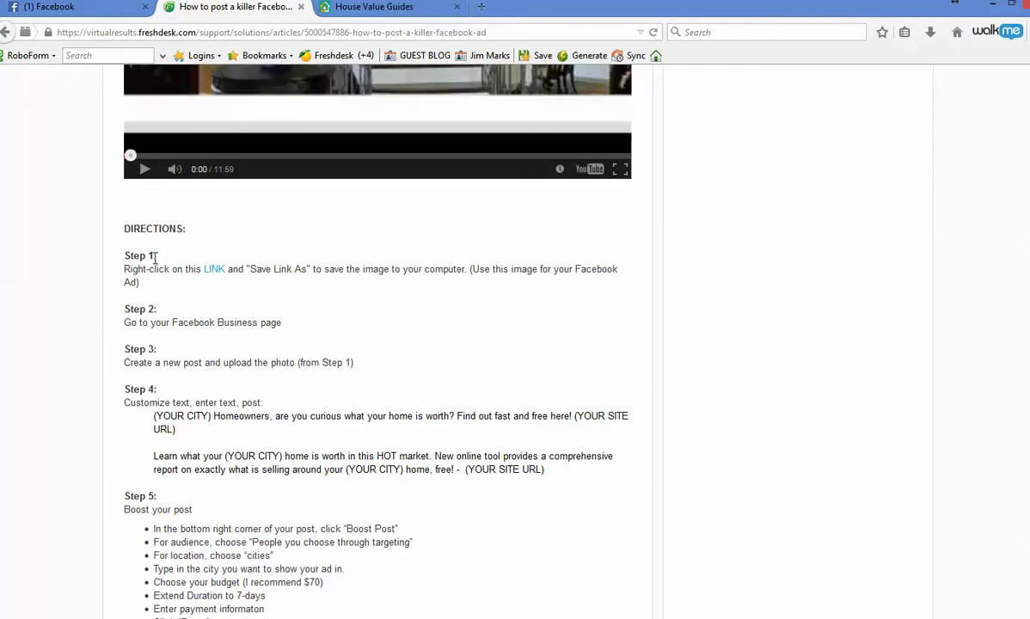
pyautogui.rightClick(212, 269)
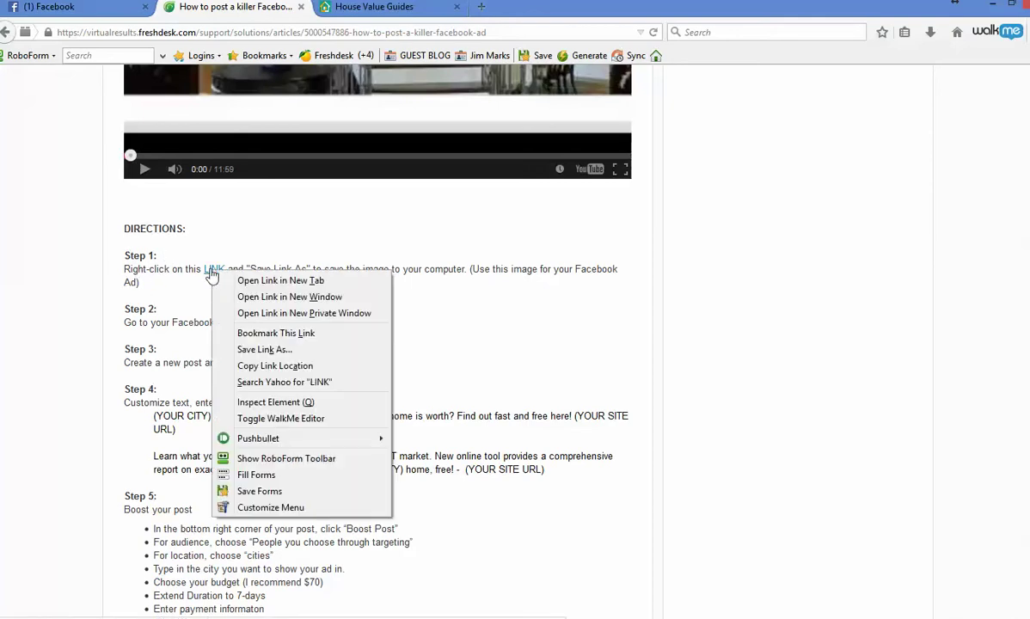
pyautogui.click(273, 351)
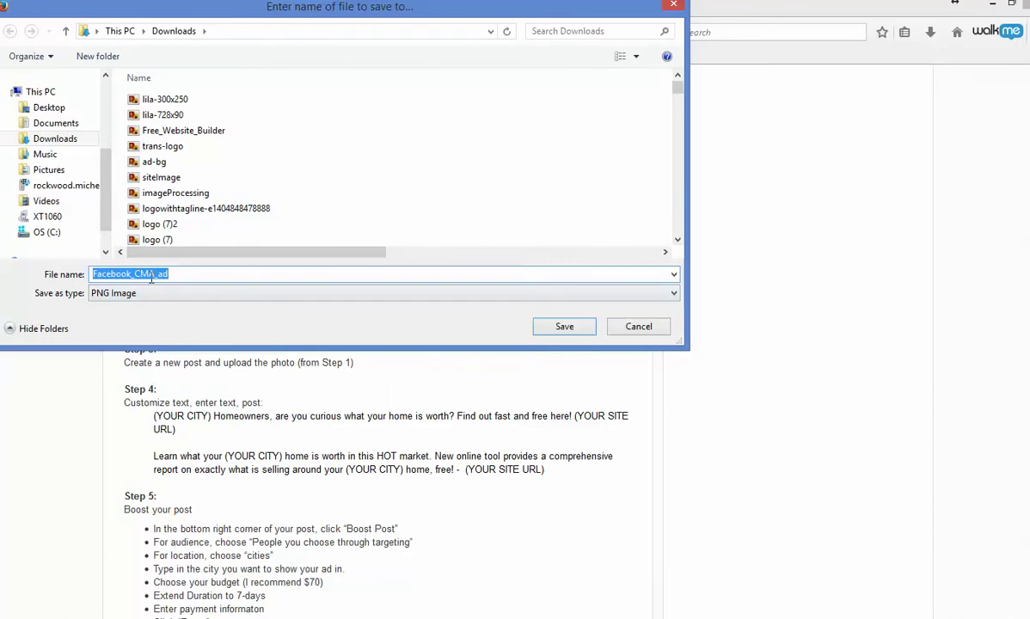
pyautogui.click(564, 327)
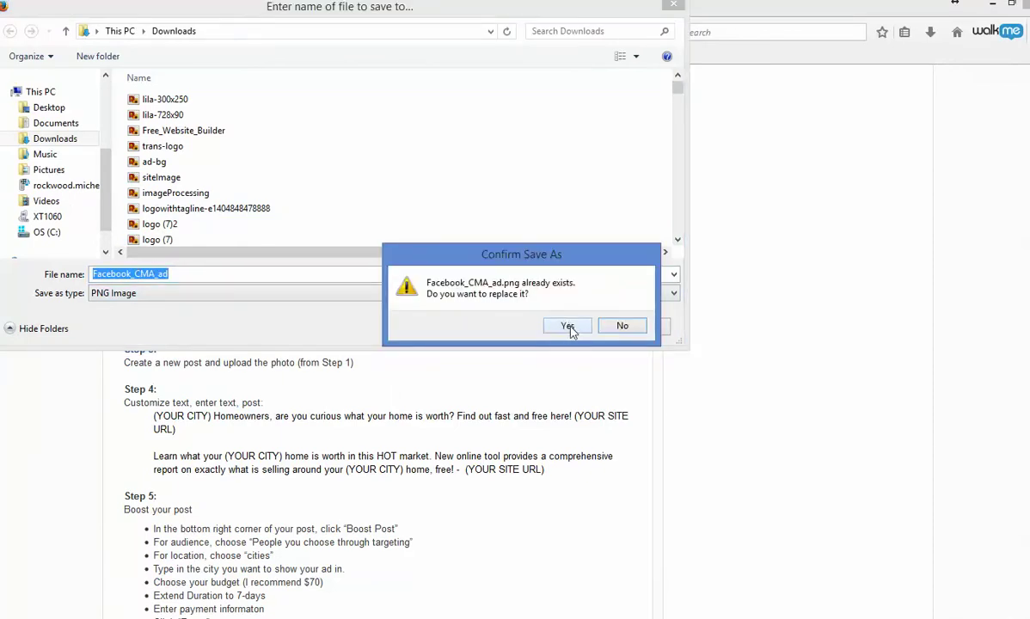
pyautogui.click(560, 330)
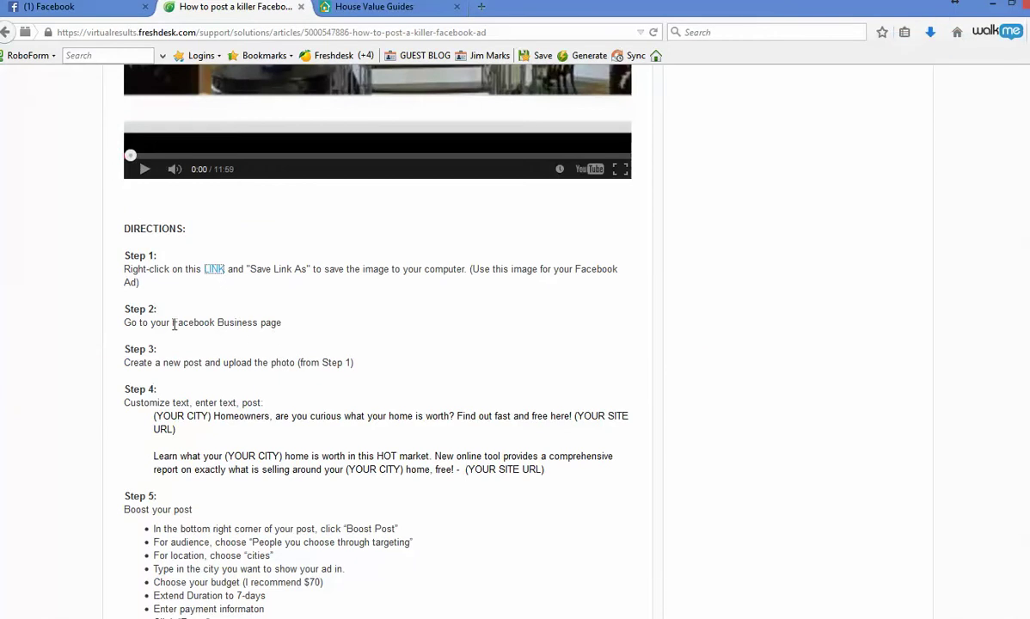
# Read Steps 2 and 3 of the directions on the Facebook business page and the new post with the photo.
pyautogui.moveTo(139, 324); pyautogui.dragTo(278, 323)
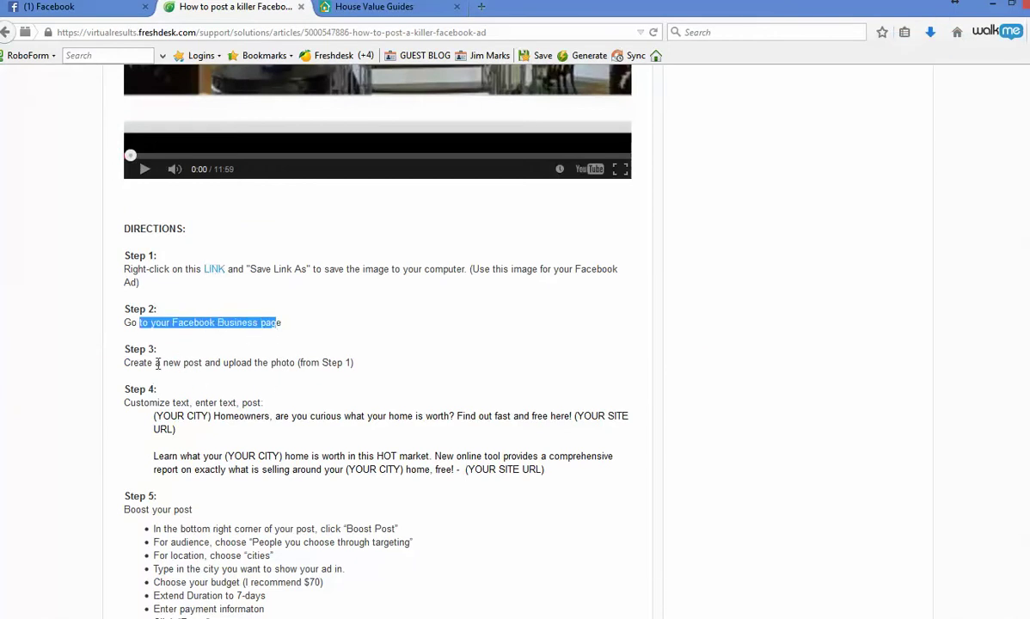
pyautogui.moveTo(127, 363)
pyautogui.mouseDown()
pyautogui.moveTo(303, 375)
pyautogui.moveTo(349, 362)
pyautogui.moveTo(130, 367)
pyautogui.mouseUp()
pyautogui.click(356, 371)
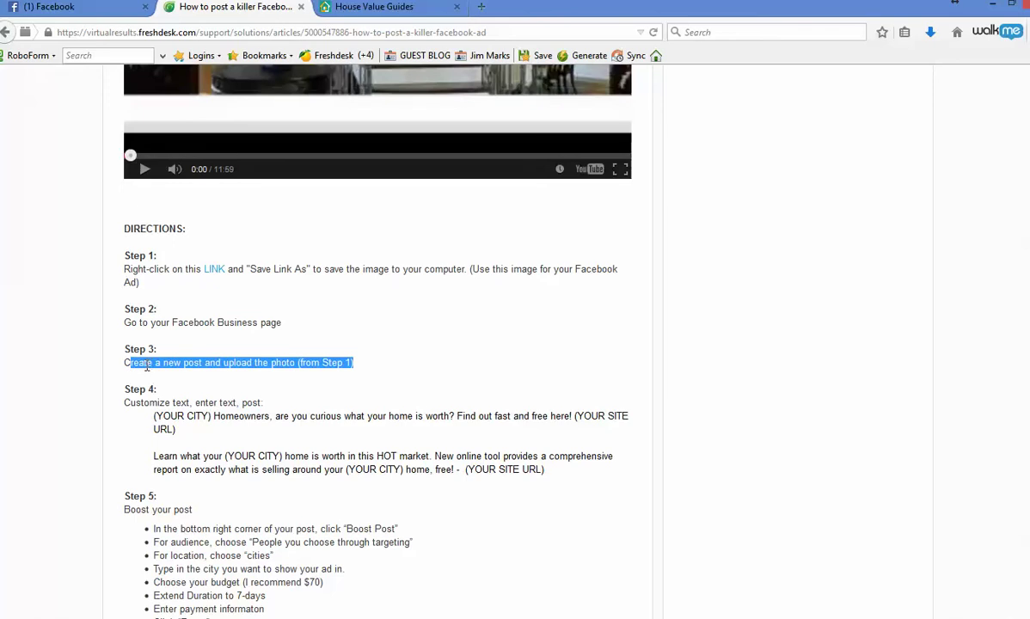
pyautogui.click(156, 368)
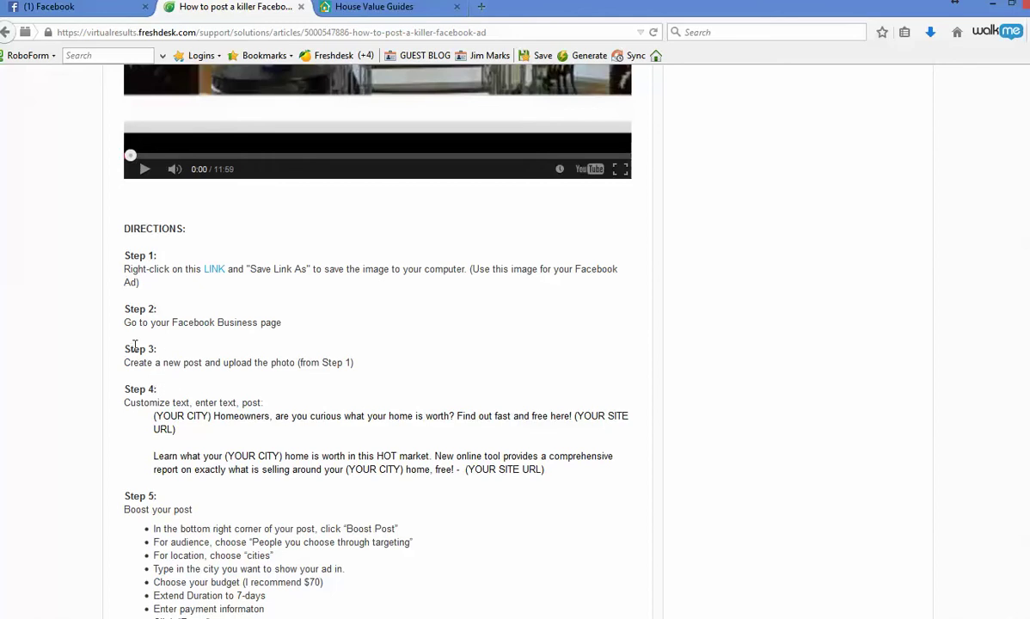
# Copy the full web address of the House Value Guides landing page.
pyautogui.click(384, 8)
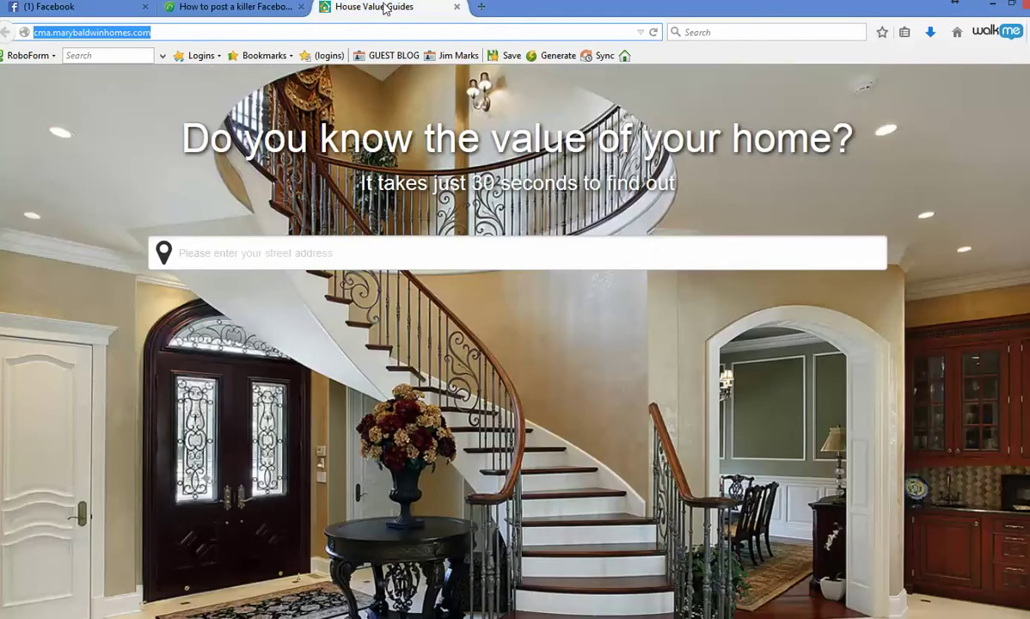
pyautogui.click(291, 29)
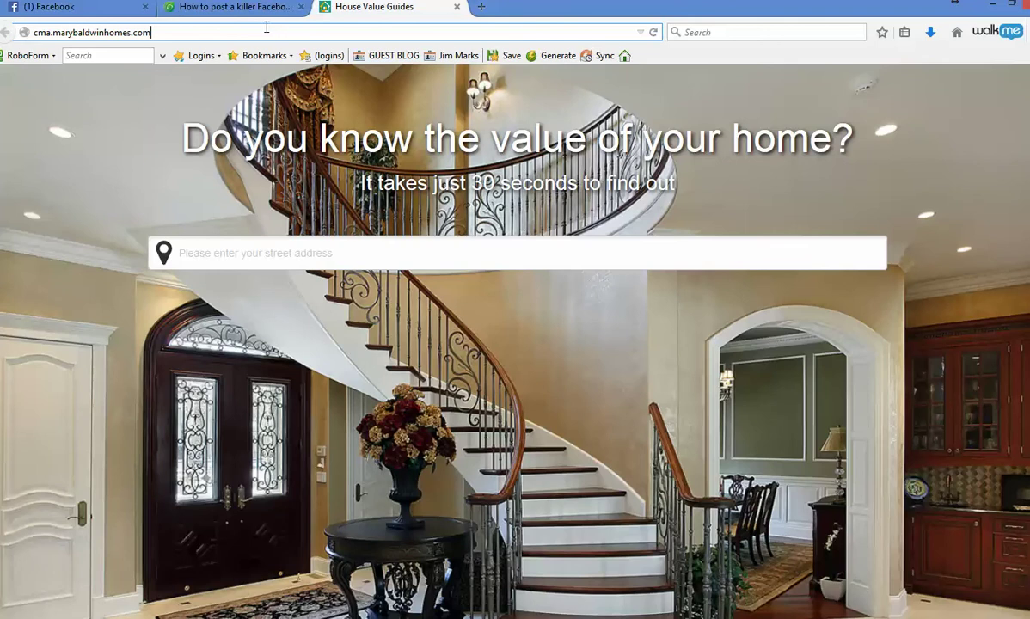
pyautogui.moveTo(98, 33); pyautogui.dragTo(23, 31)
pyautogui.rightClick(100, 35)
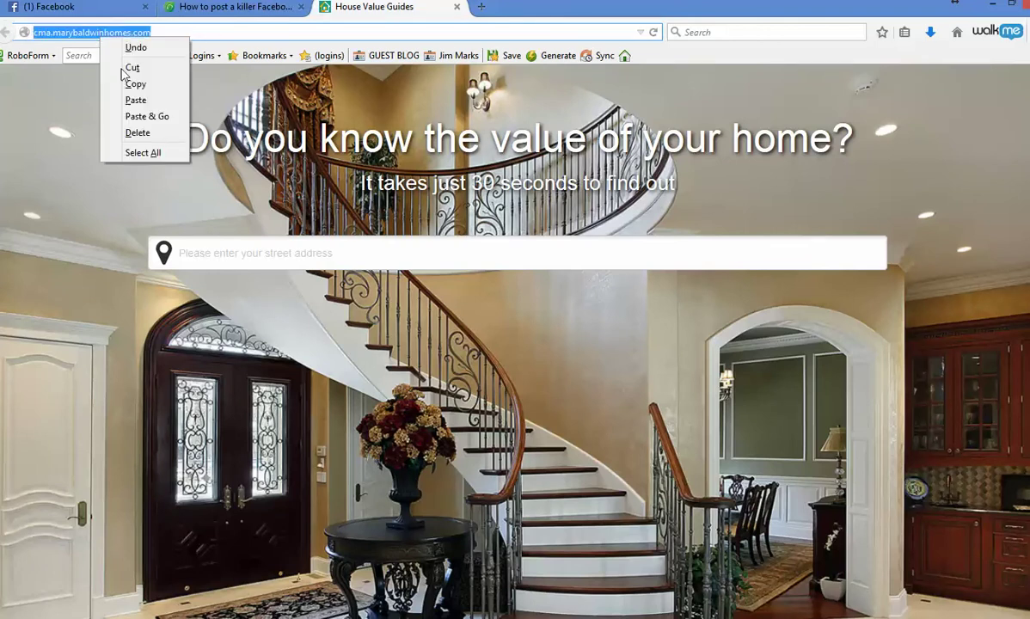
pyautogui.click(186, 32)
pyautogui.doubleClick(186, 32)
pyautogui.doubleClick(186, 31)
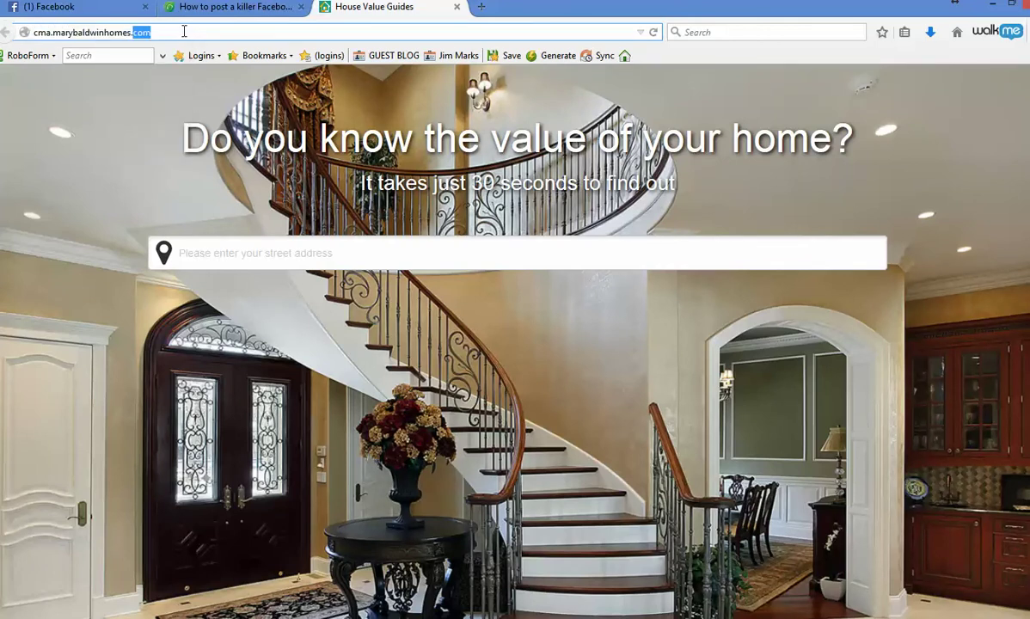
pyautogui.moveTo(185, 31); pyautogui.dragTo(24, 34)
pyautogui.rightClick(84, 32)
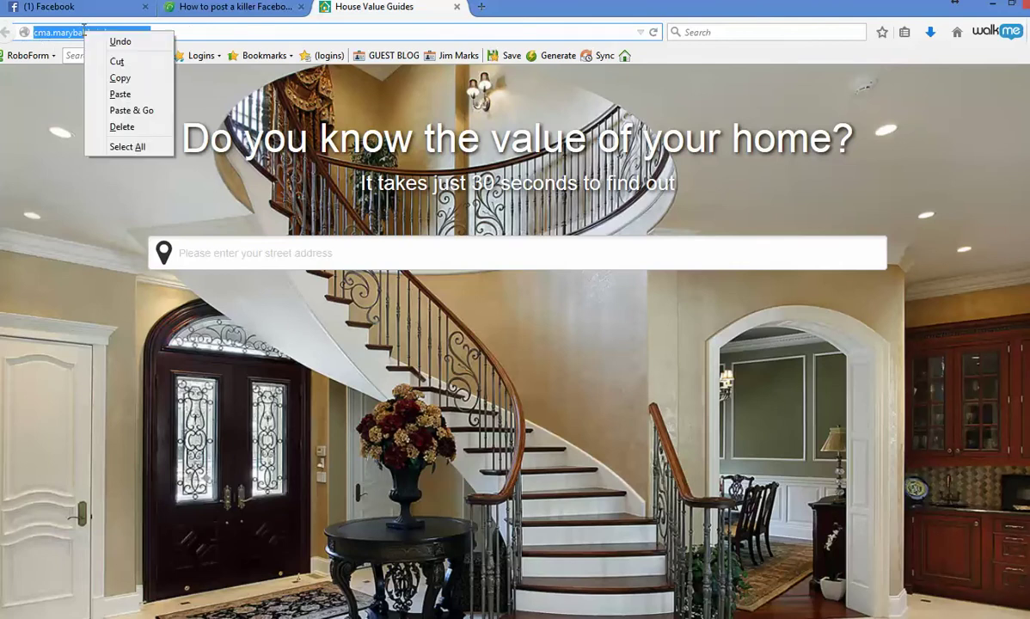
pyautogui.click(121, 80)
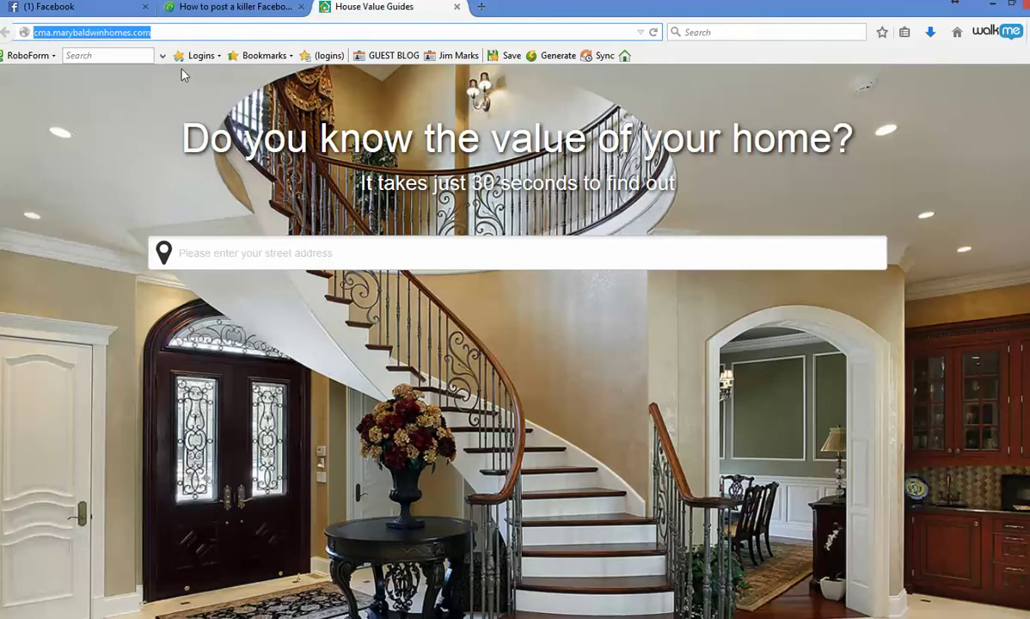
# Switch to Facebook, dismiss the error message and use Facebook as the Sherman Oaks real estate business page.
pyautogui.click(80, 9)
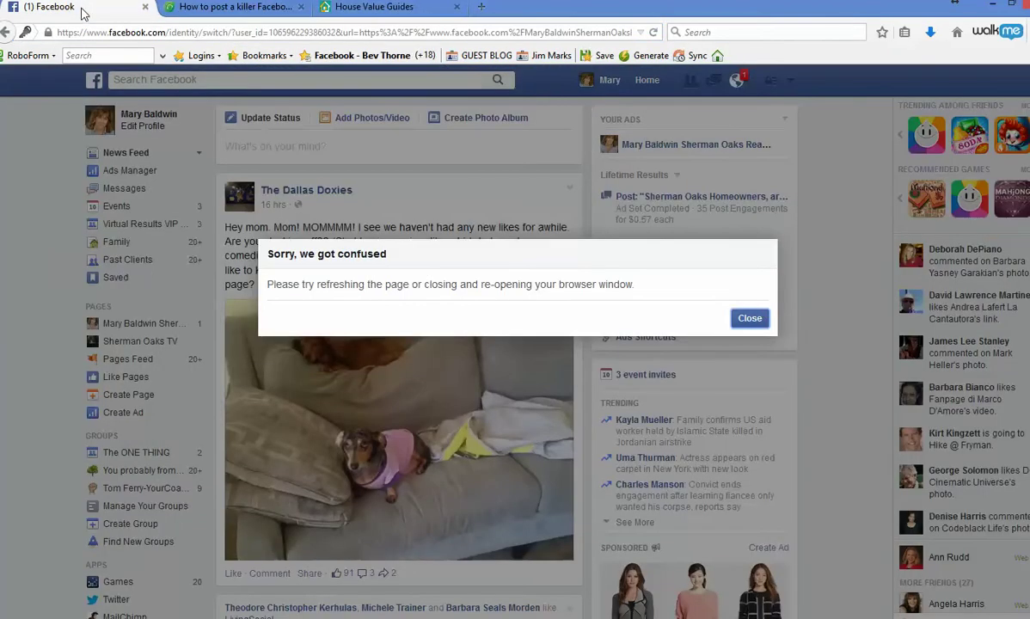
pyautogui.click(750, 319)
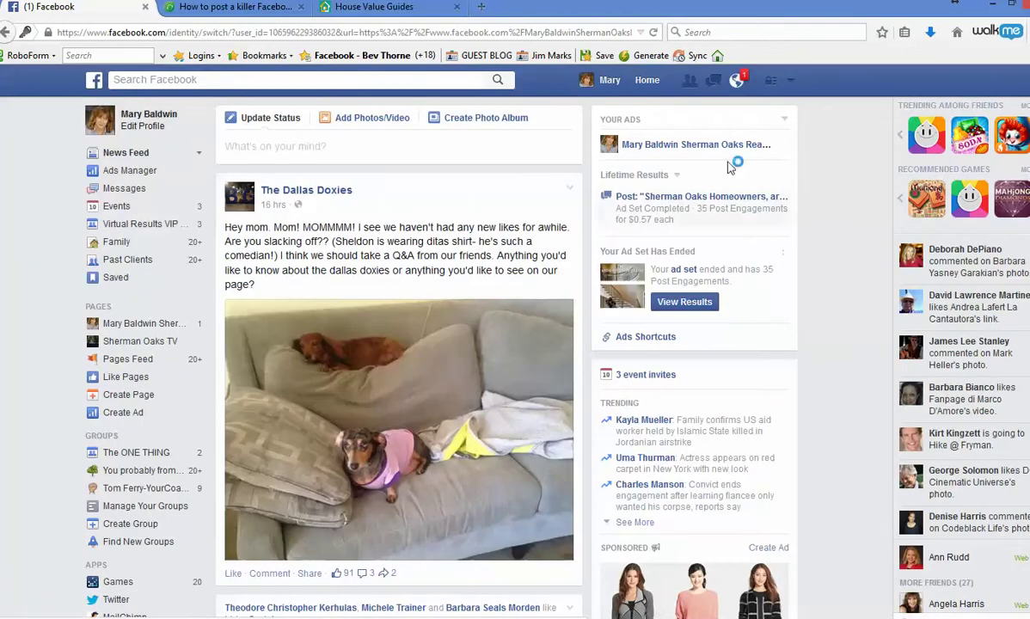
pyautogui.click(790, 81)
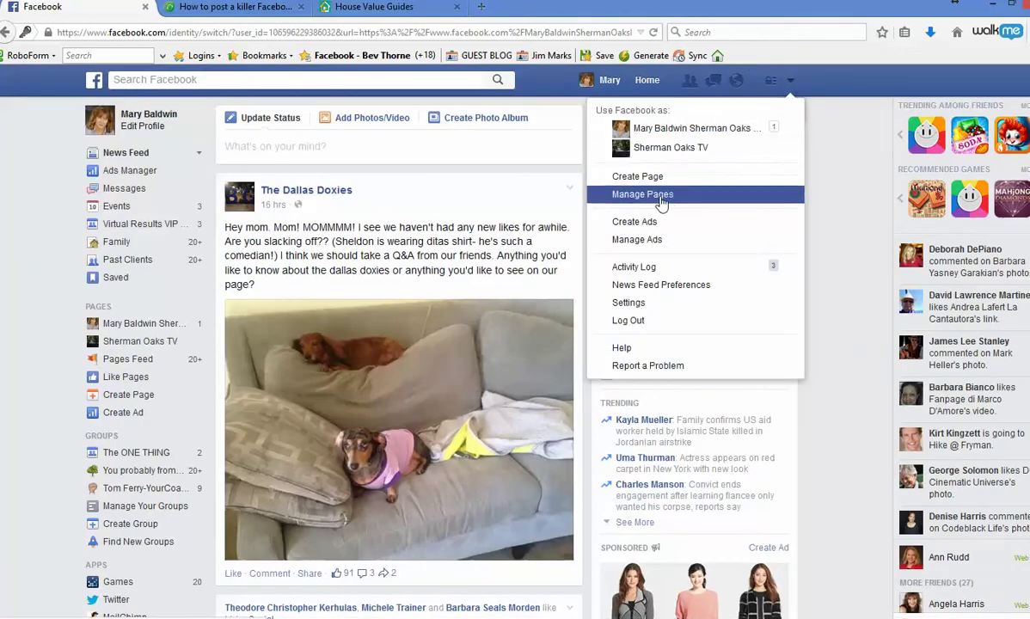
pyautogui.click(672, 131)
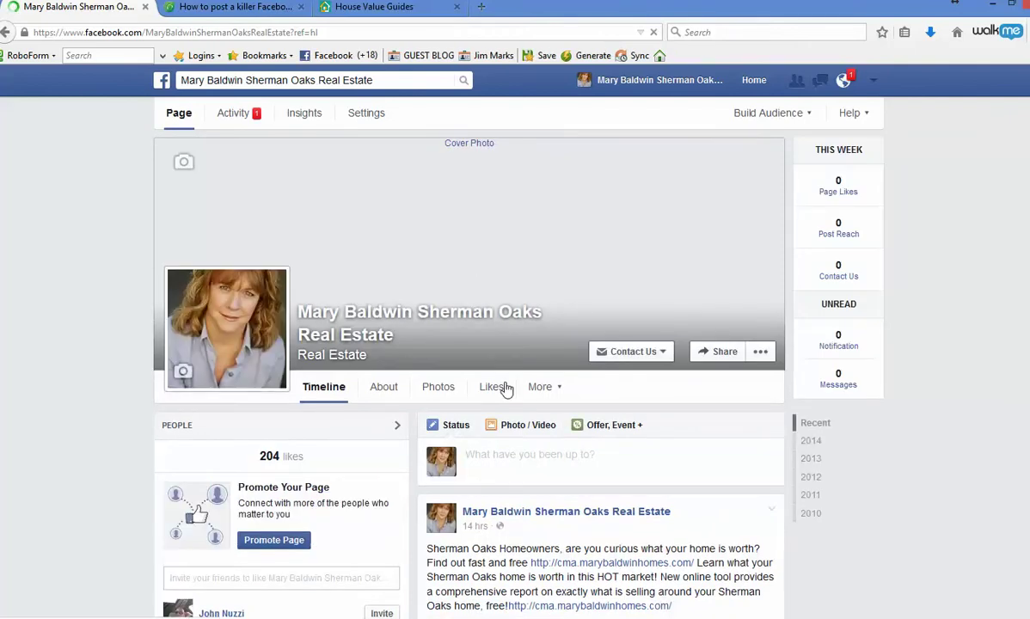
# Start a new status post on the business page and paste the copied landing page address into it.
pyautogui.scroll(-9, 427, 379)
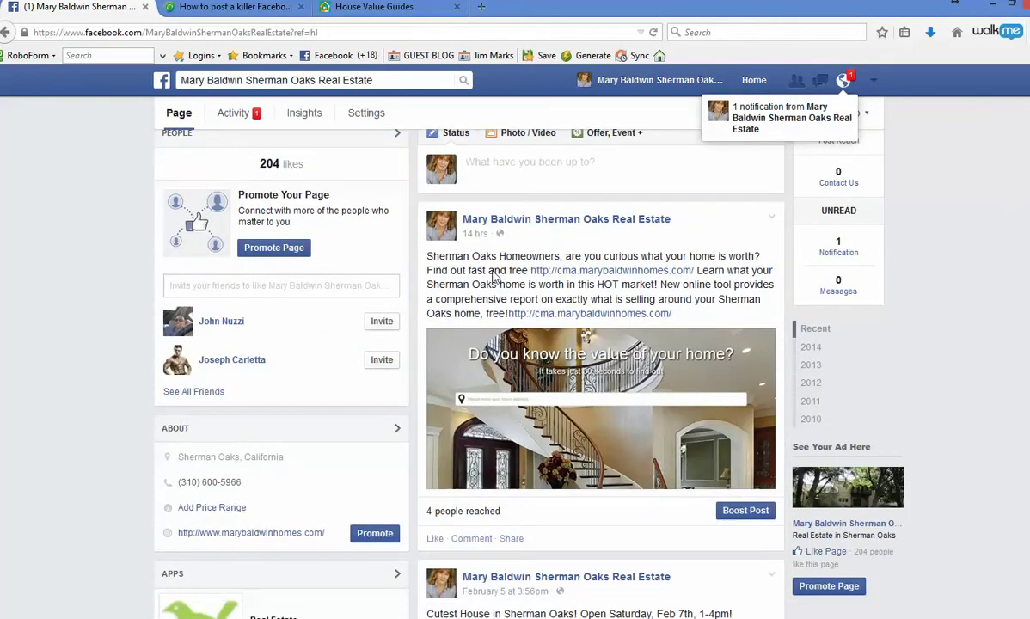
pyautogui.click(513, 168)
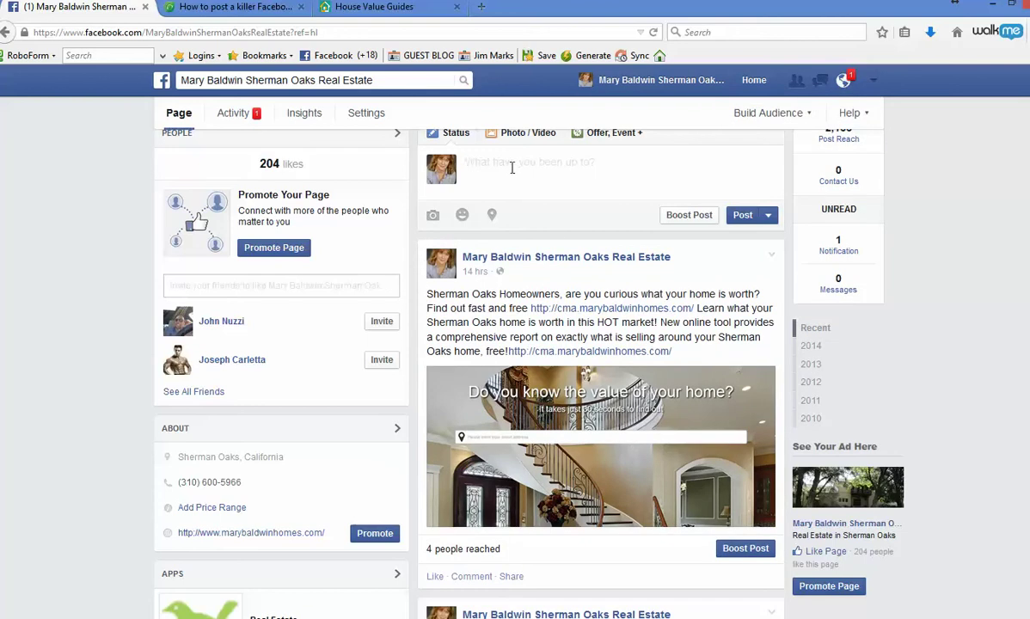
pyautogui.rightClick(510, 169)
pyautogui.click(516, 228)
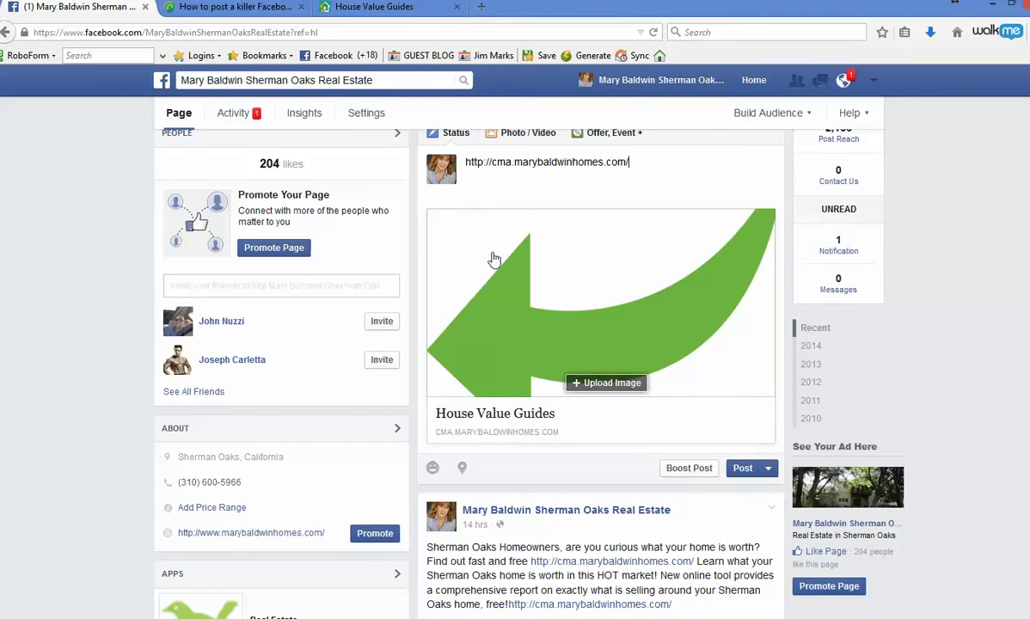
# Replace the post's link preview picture with the Facebook_CMA_ad image from the Downloads folder.
pyautogui.click(600, 384)
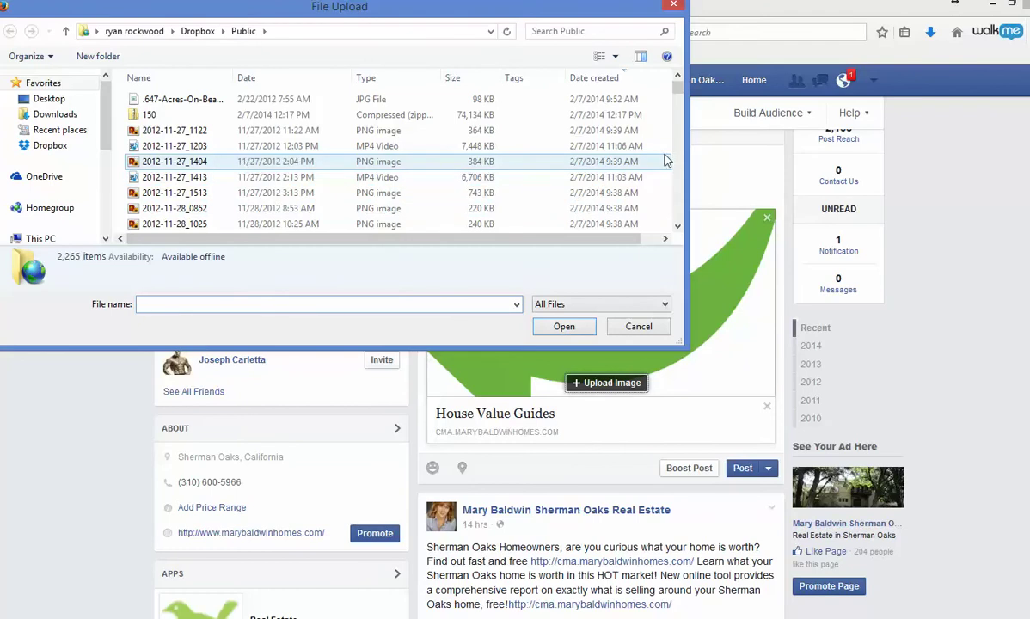
pyautogui.click(71, 117)
pyautogui.click(74, 117)
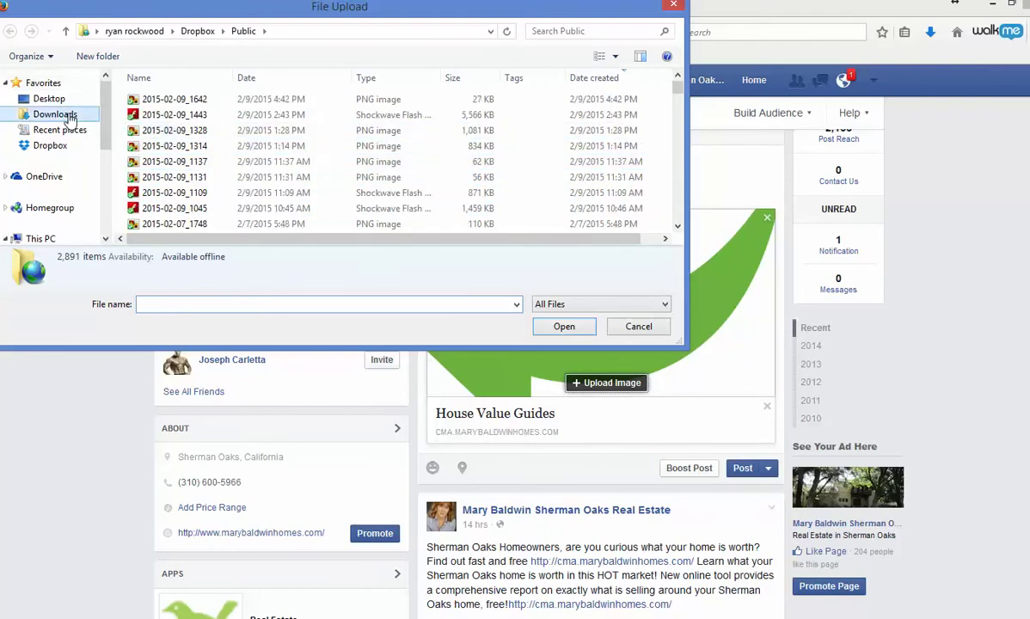
pyautogui.click(179, 100)
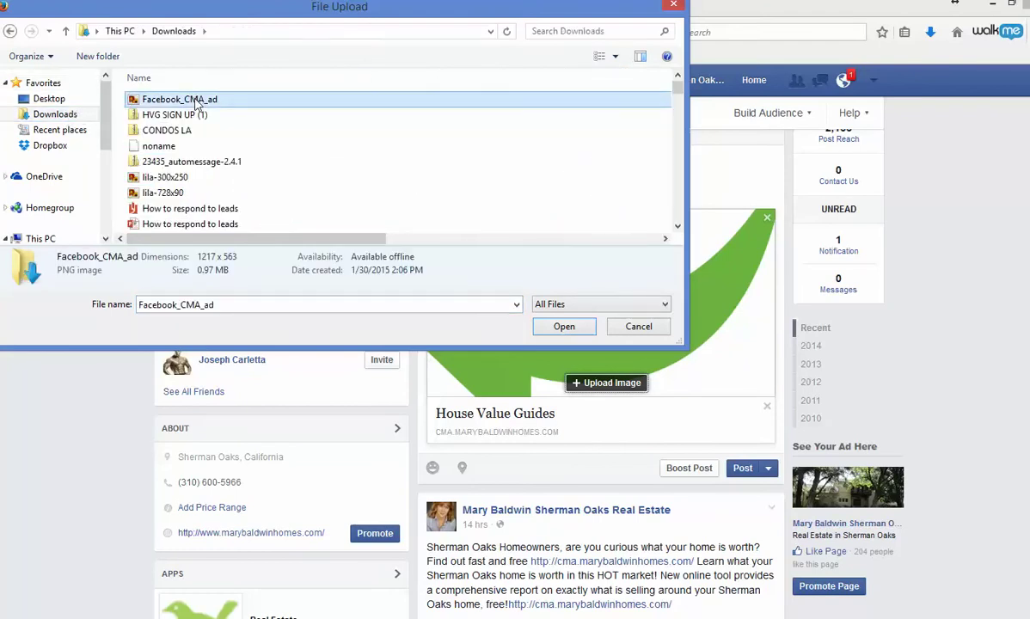
pyautogui.click(563, 327)
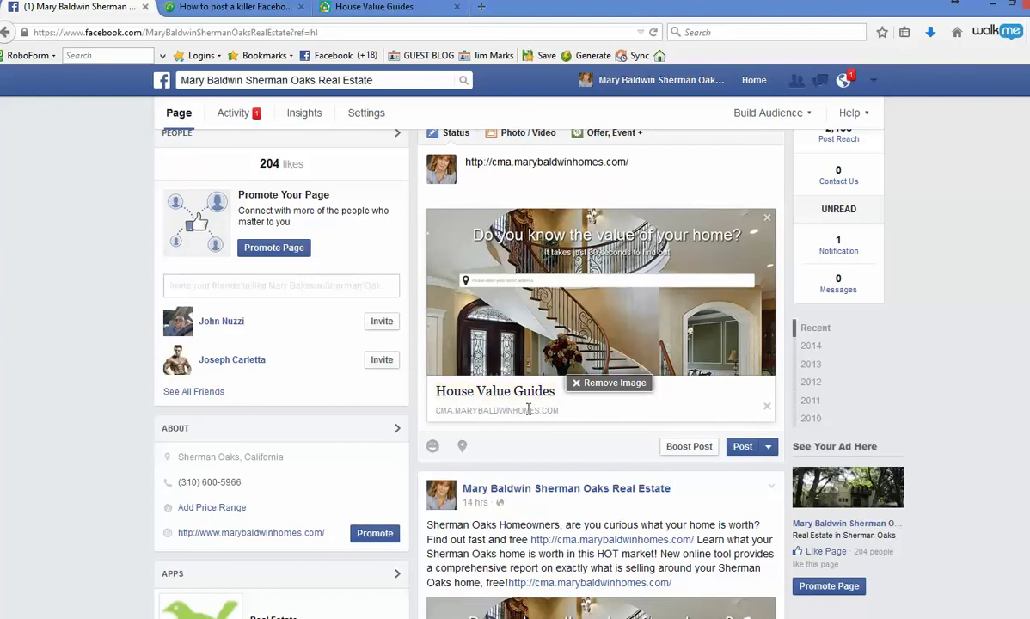
pyautogui.scroll(-3, 529, 417)
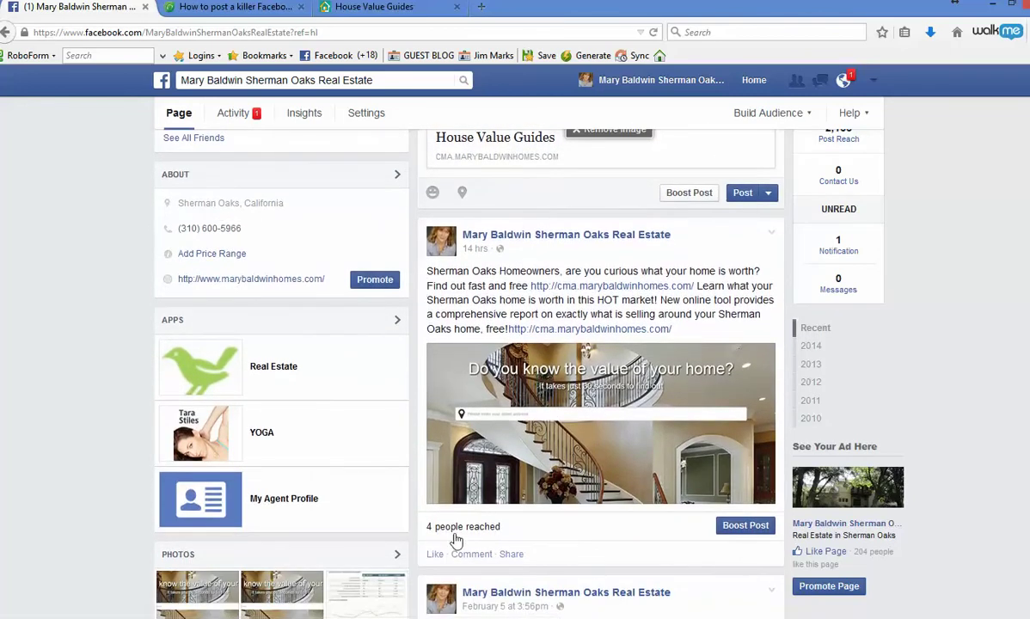
# Change the link preview's headline to "Sherman Oaks Homeowners... Learn the value of your home, free!".
pyautogui.scroll(2, 501, 485)
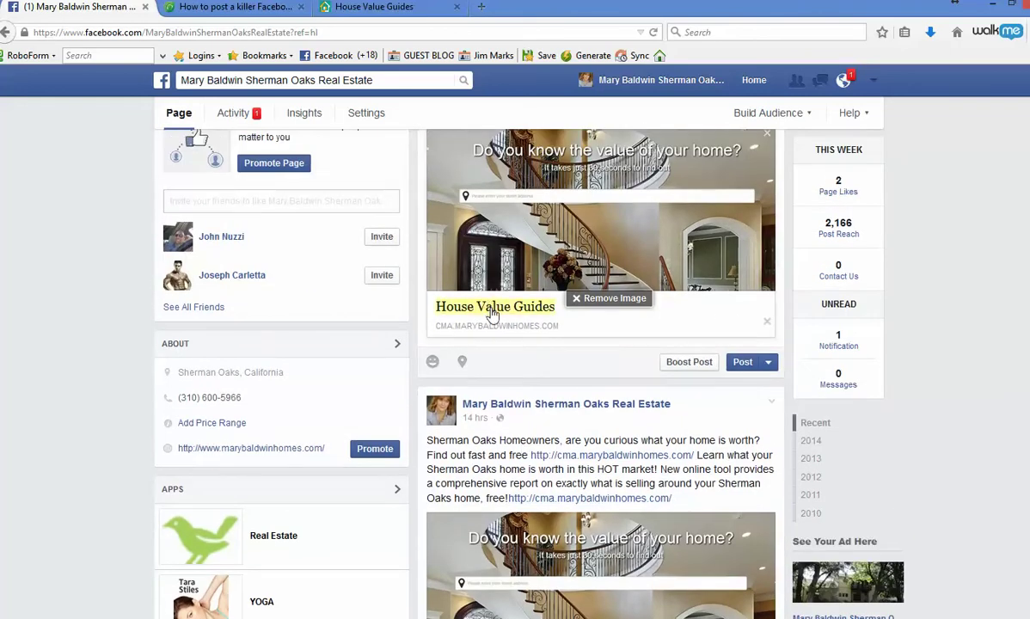
pyautogui.click(488, 306)
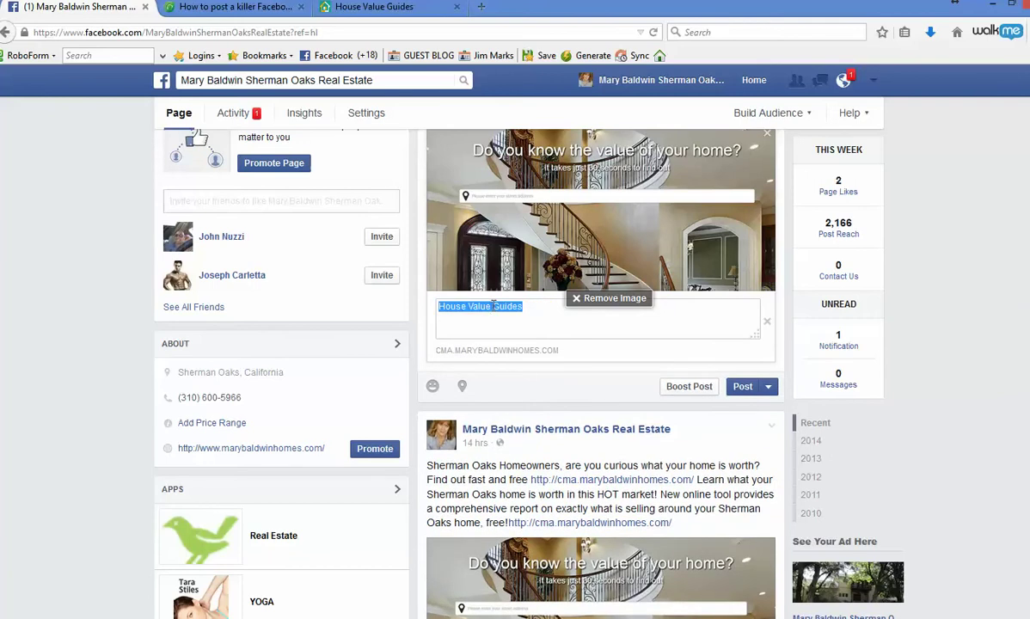
pyautogui.write('Sherman O')
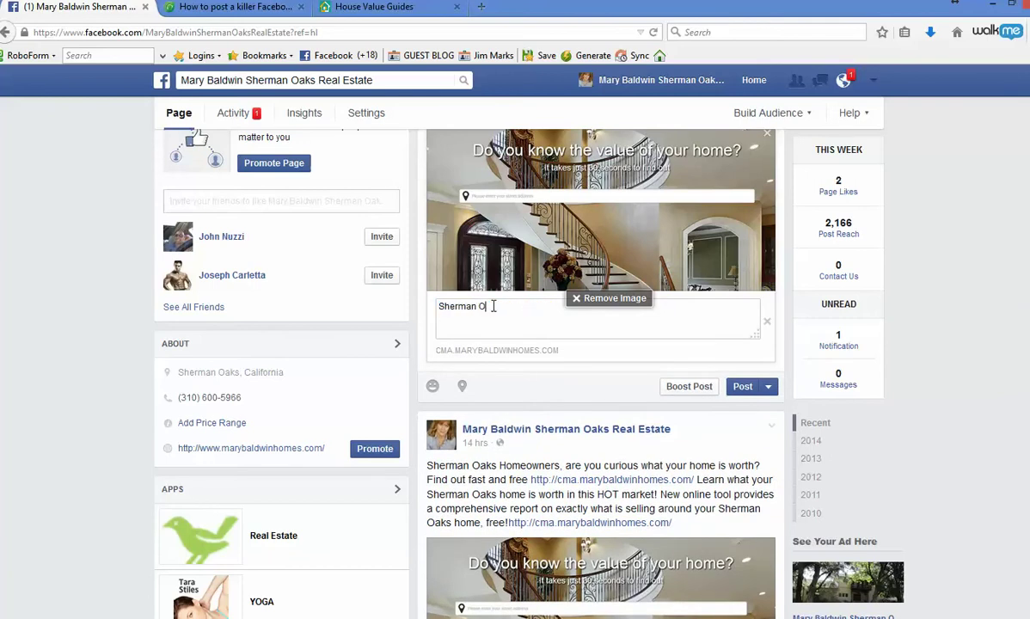
pyautogui.write('aks Home')
pyautogui.scroll(1, 493, 306)
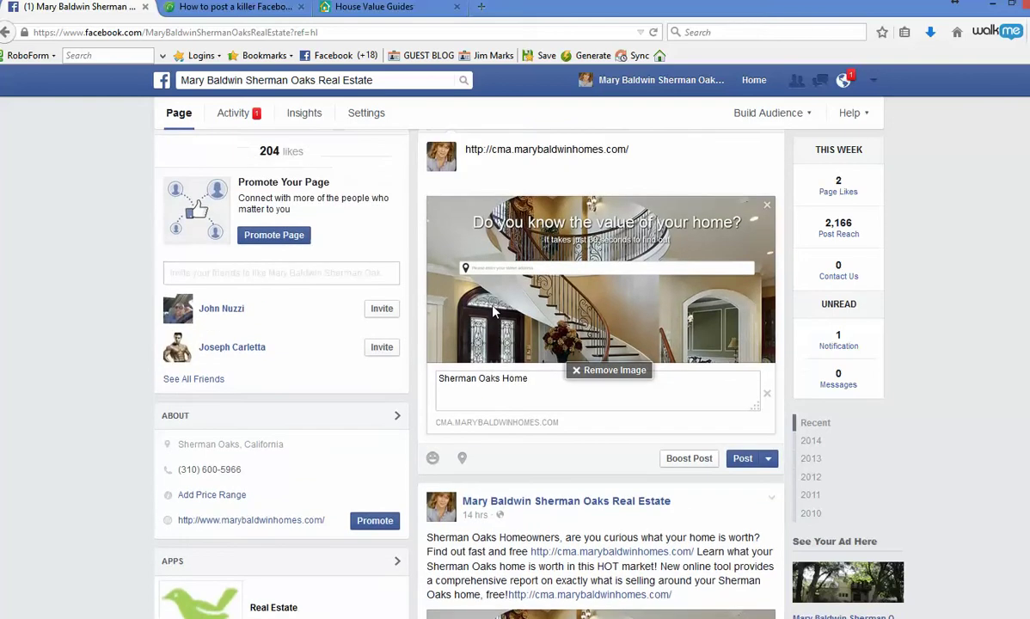
pyautogui.write('wo')
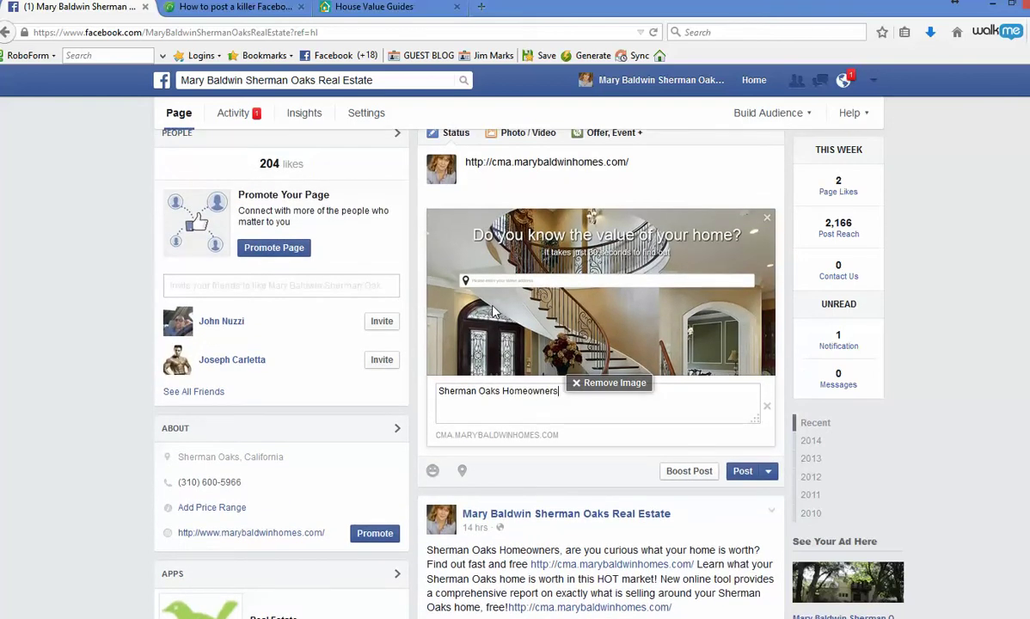
pyautogui.write('wners... Learn the value of your home, free!')
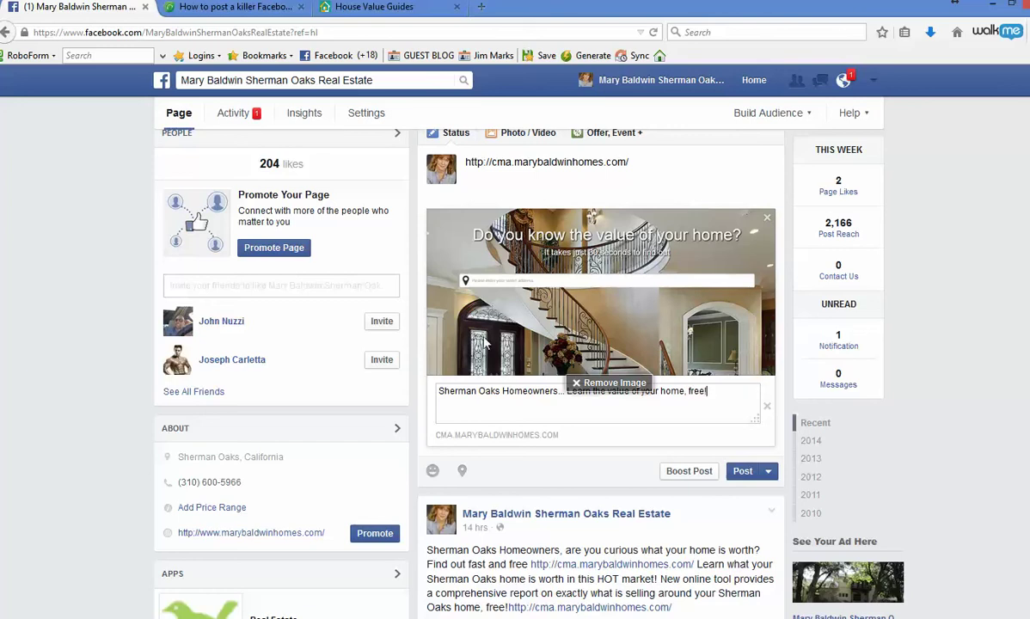
pyautogui.click(540, 445)
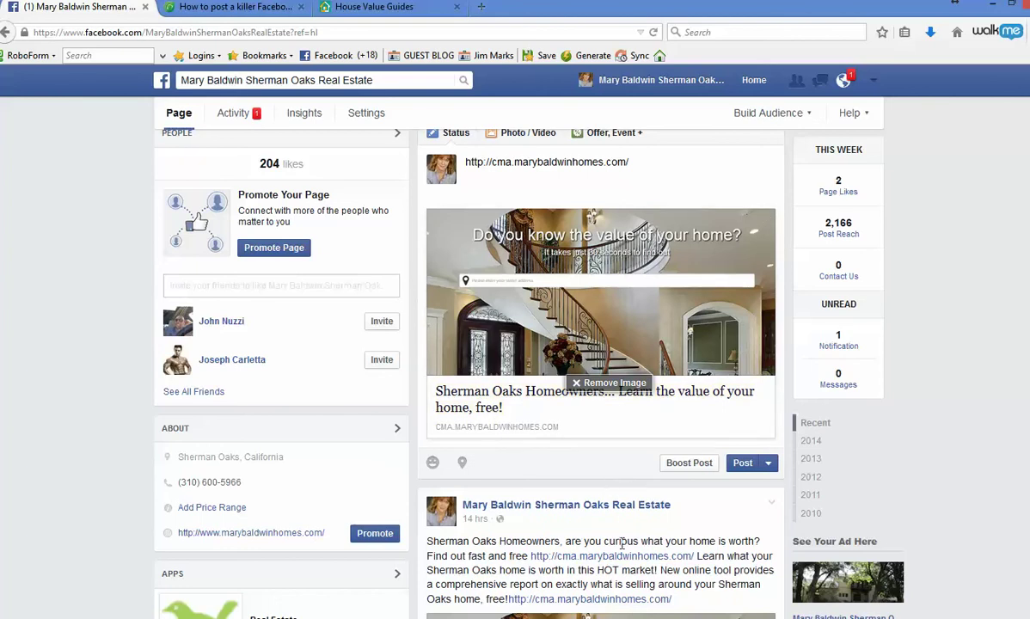
# Review steps 1 to 6 of the help article on posting a killer Facebook ad.
pyautogui.click(249, 7)
pyautogui.scroll(10, 742, 299)
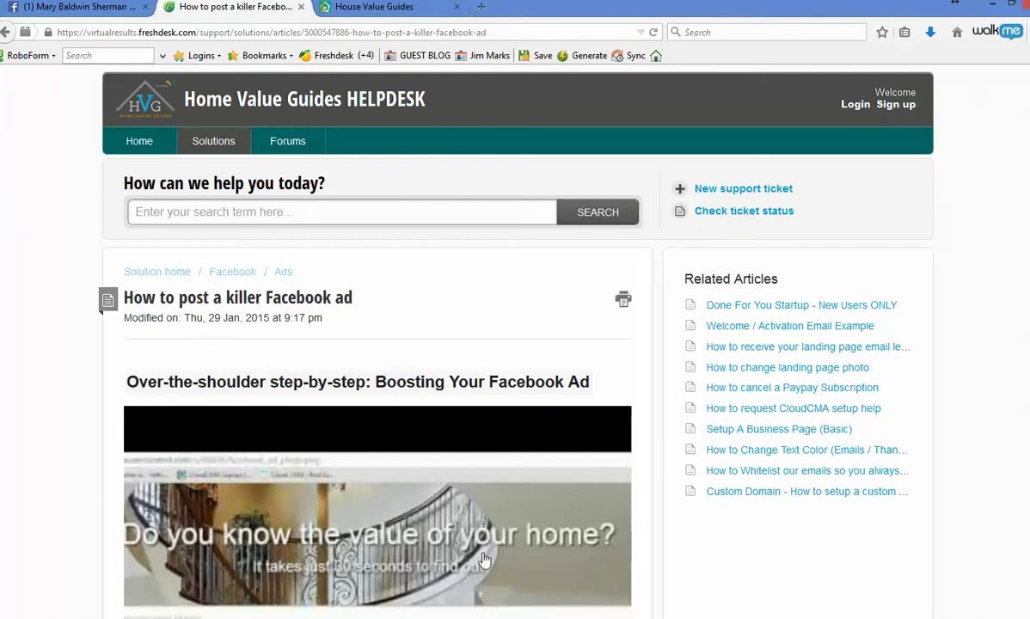
pyautogui.scroll(-2, 705, 553)
pyautogui.scroll(-3, 705, 553)
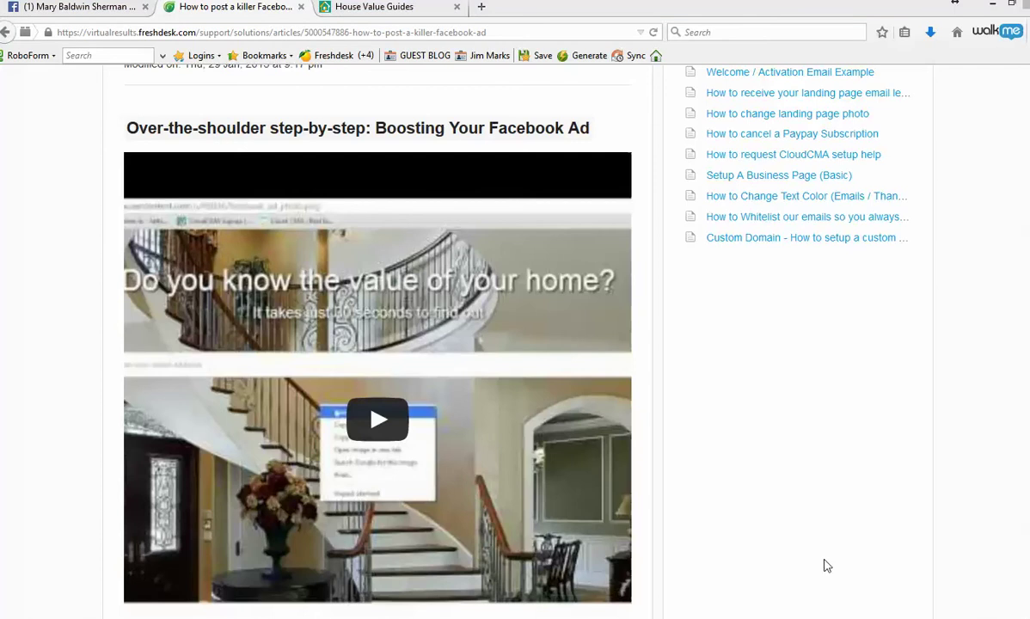
pyautogui.scroll(-10, 747, 520)
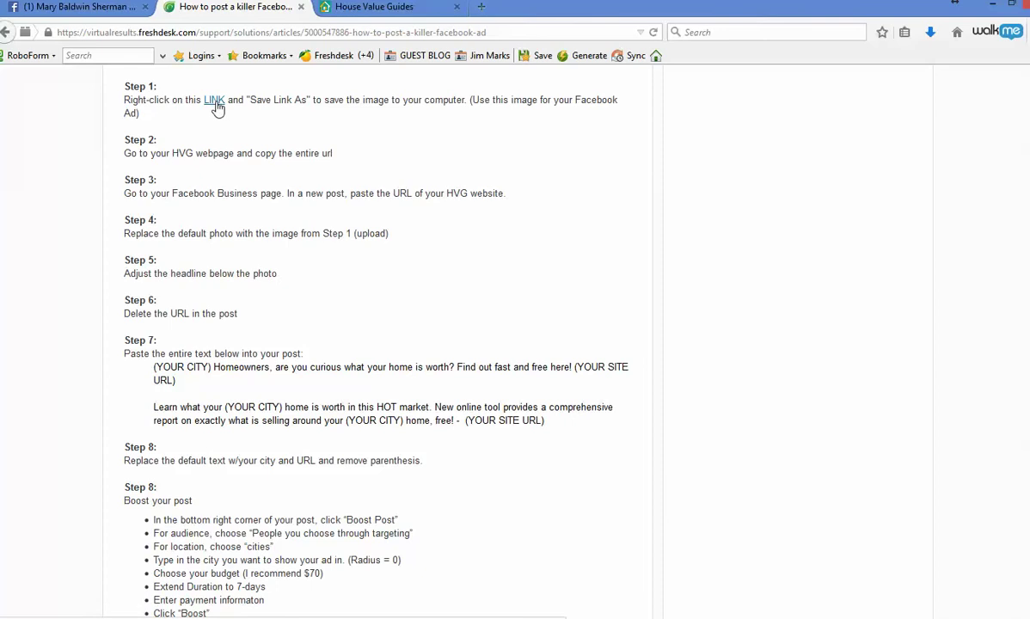
pyautogui.moveTo(150, 153); pyautogui.dragTo(238, 155)
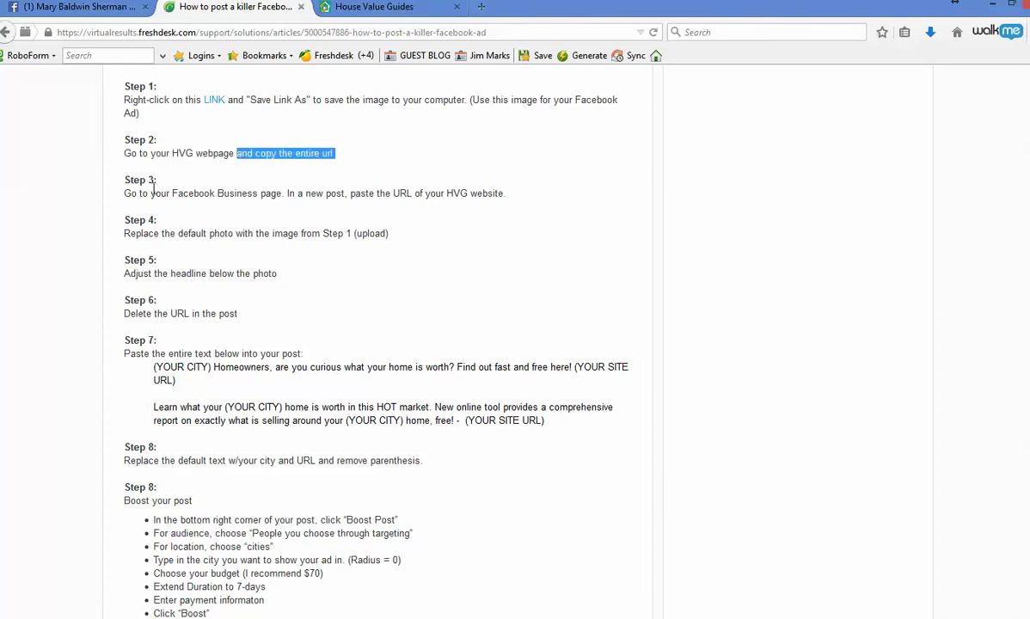
pyautogui.moveTo(150, 193); pyautogui.dragTo(301, 195)
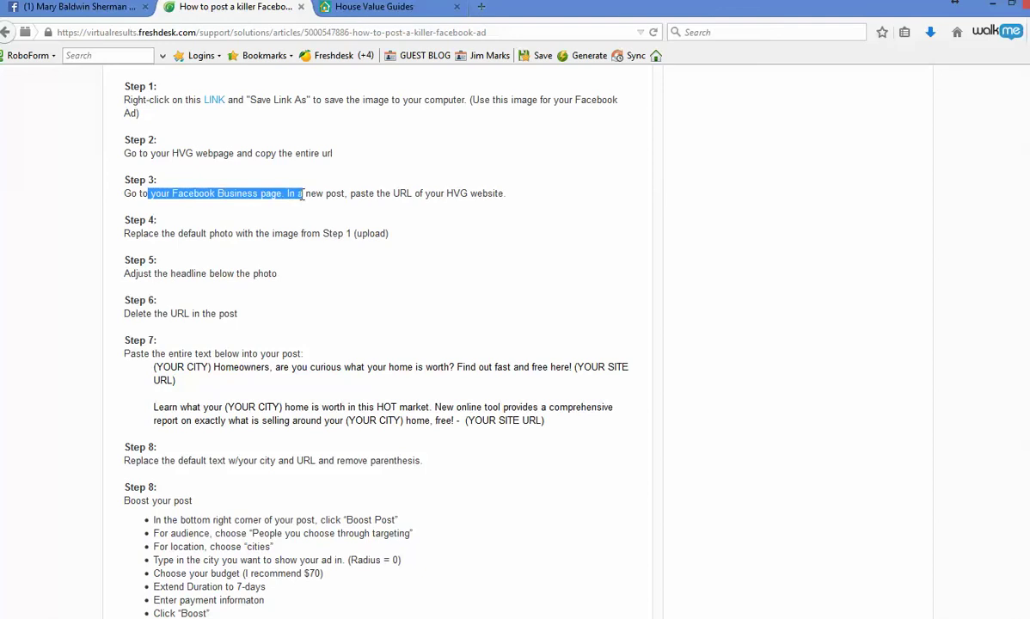
pyautogui.click(292, 195)
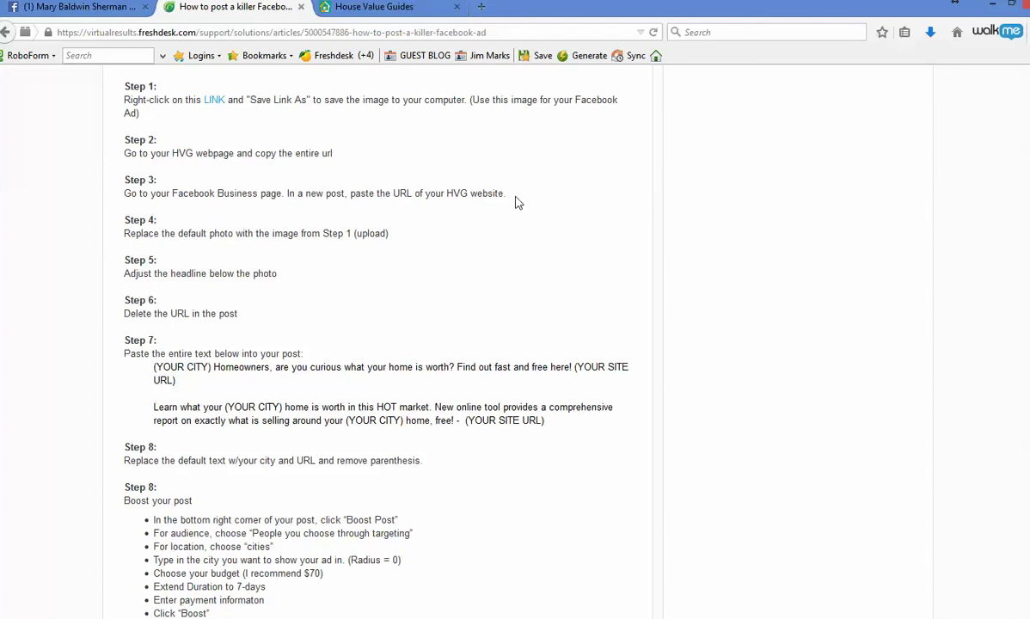
pyautogui.moveTo(131, 222); pyautogui.dragTo(355, 237)
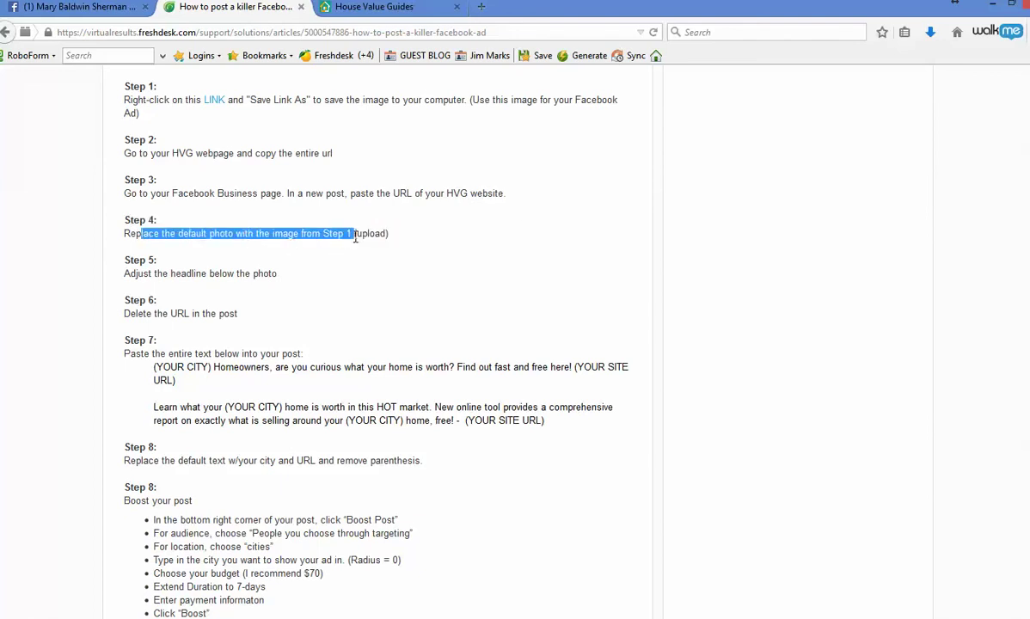
pyautogui.moveTo(129, 259); pyautogui.dragTo(281, 284)
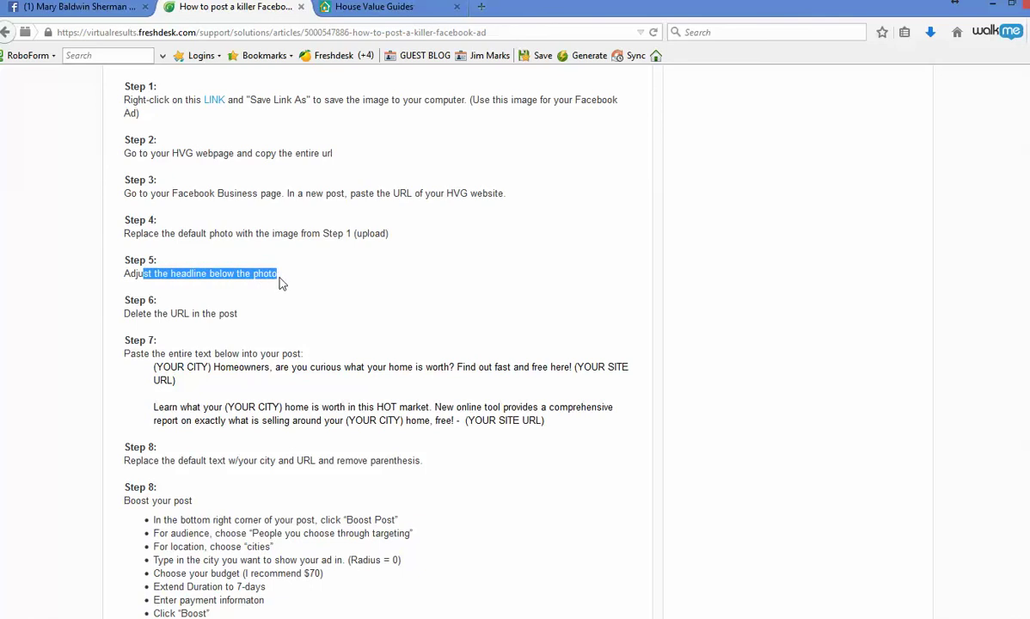
pyautogui.moveTo(123, 306); pyautogui.dragTo(245, 325)
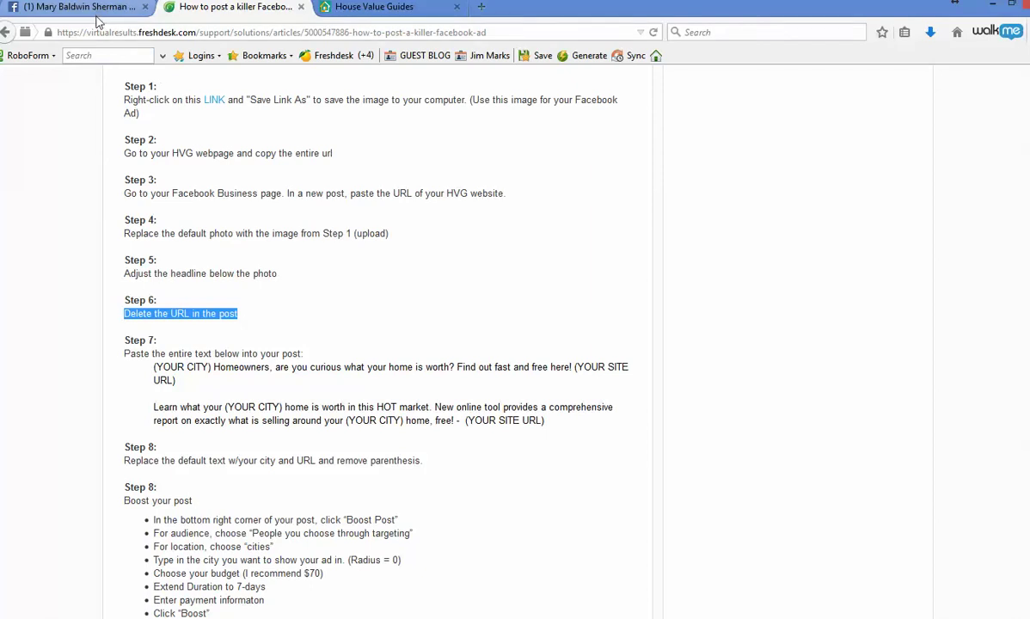
# Copy both paragraphs of the ad text template under Step 7 of the help article.
pyautogui.moveTo(153, 370); pyautogui.dragTo(574, 424)
pyautogui.rightClick(501, 414)
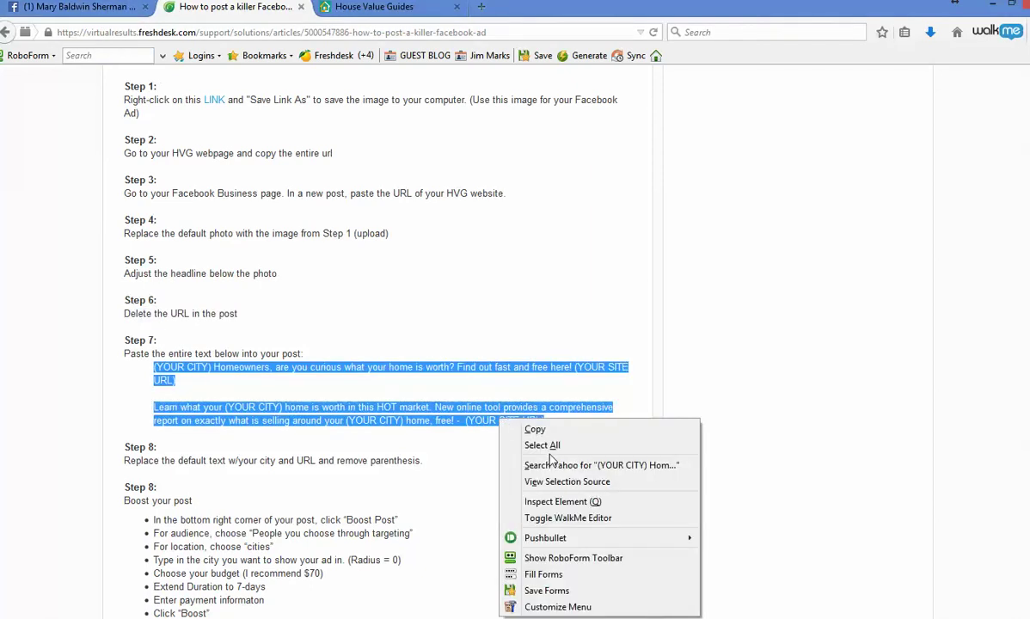
pyautogui.click(543, 426)
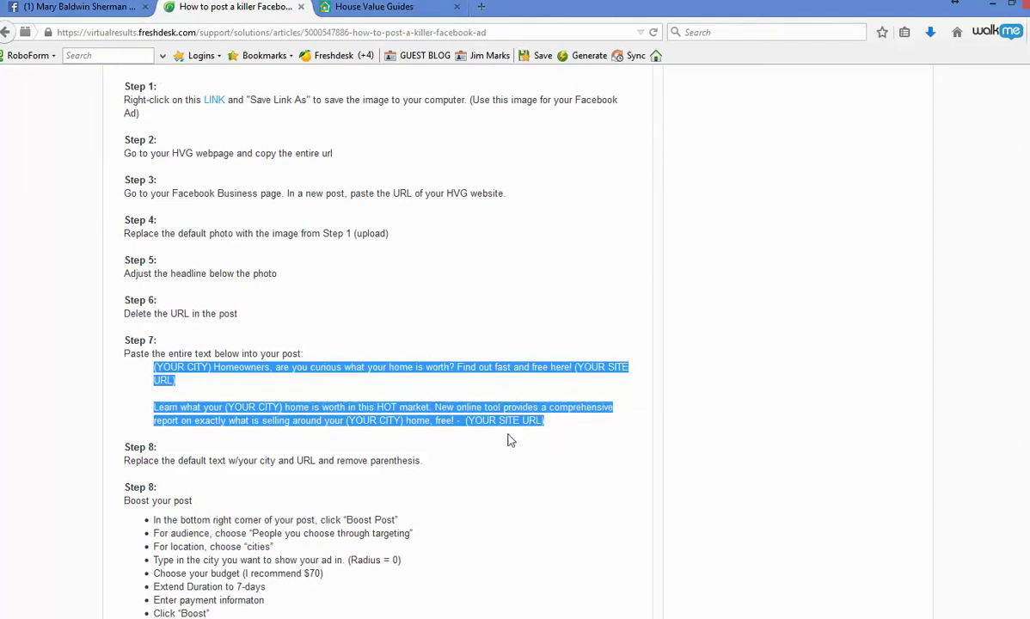
# Switch back to the Facebook page and replace the web address in the post's text with the copied ad template.
pyautogui.click(81, 7)
pyautogui.scroll(1, 533, 341)
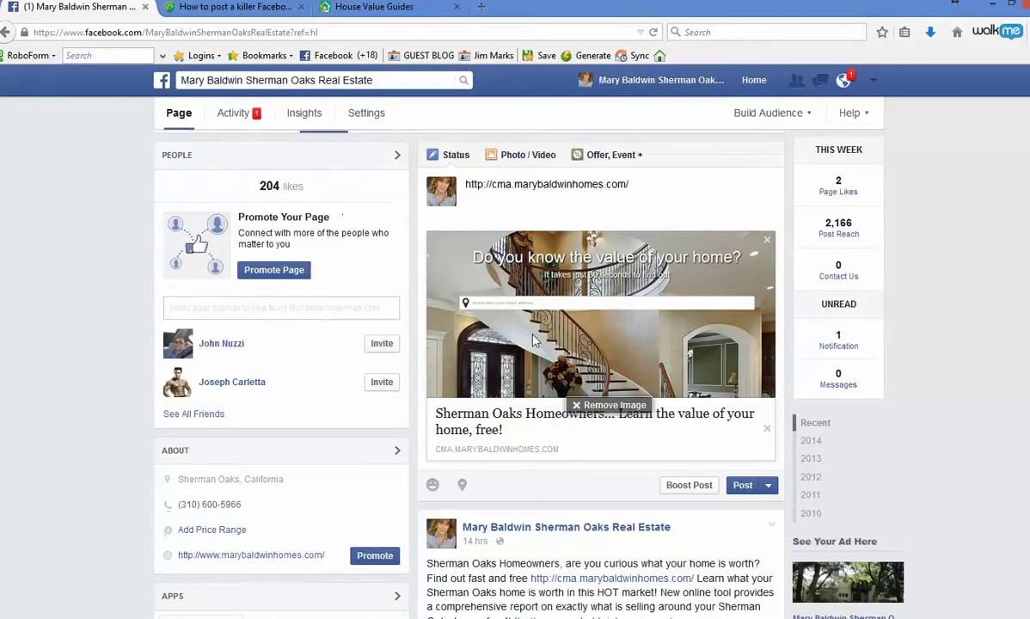
pyautogui.scroll(3, 532, 341)
pyautogui.moveTo(630, 415); pyautogui.dragTo(462, 409)
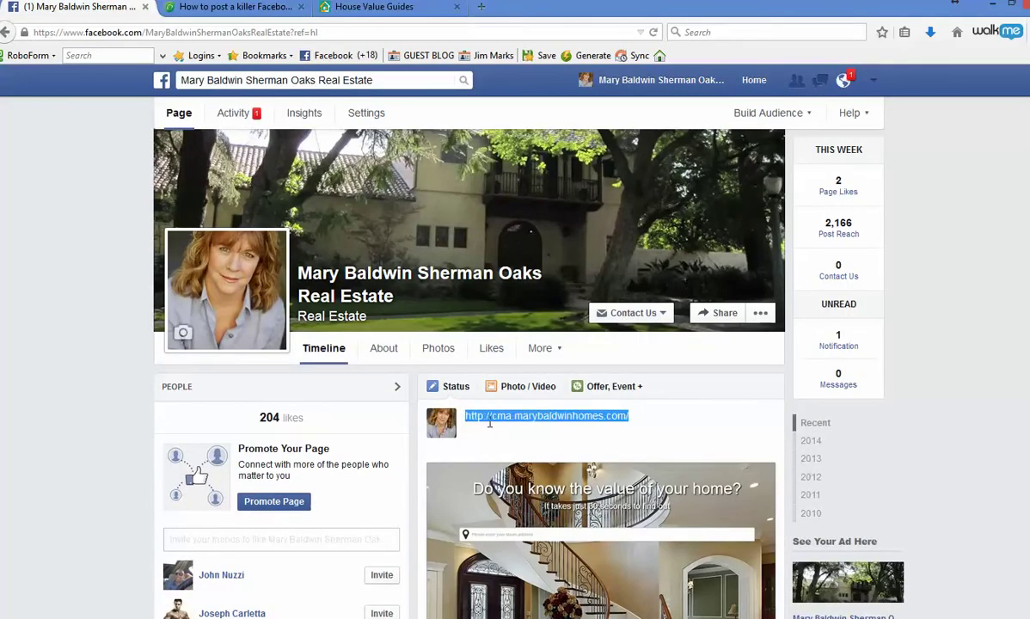
pyautogui.press('BackSpace')
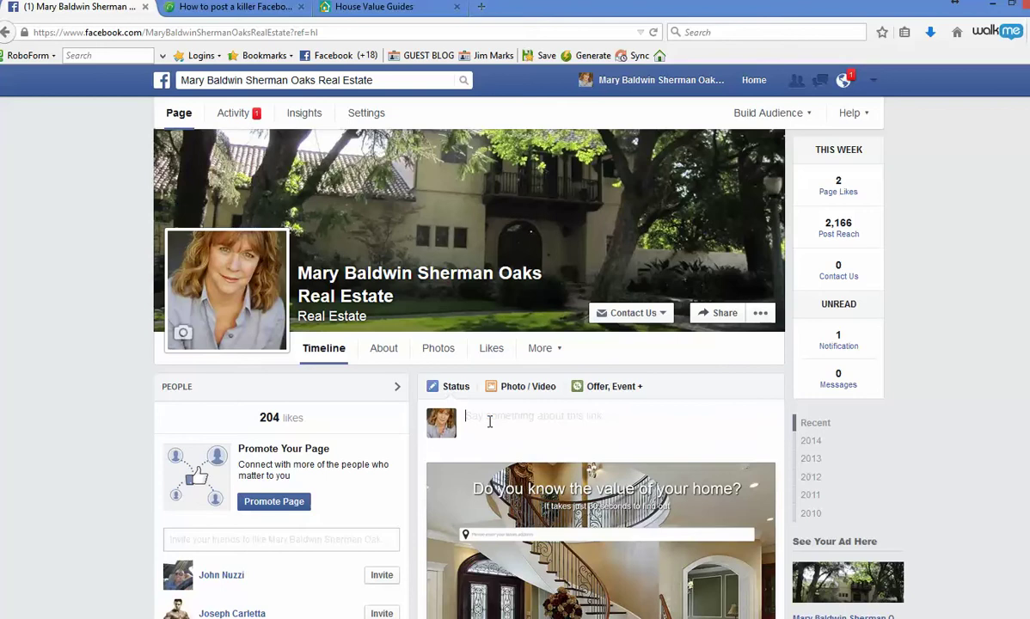
pyautogui.hotkey('ctrl', 'v')
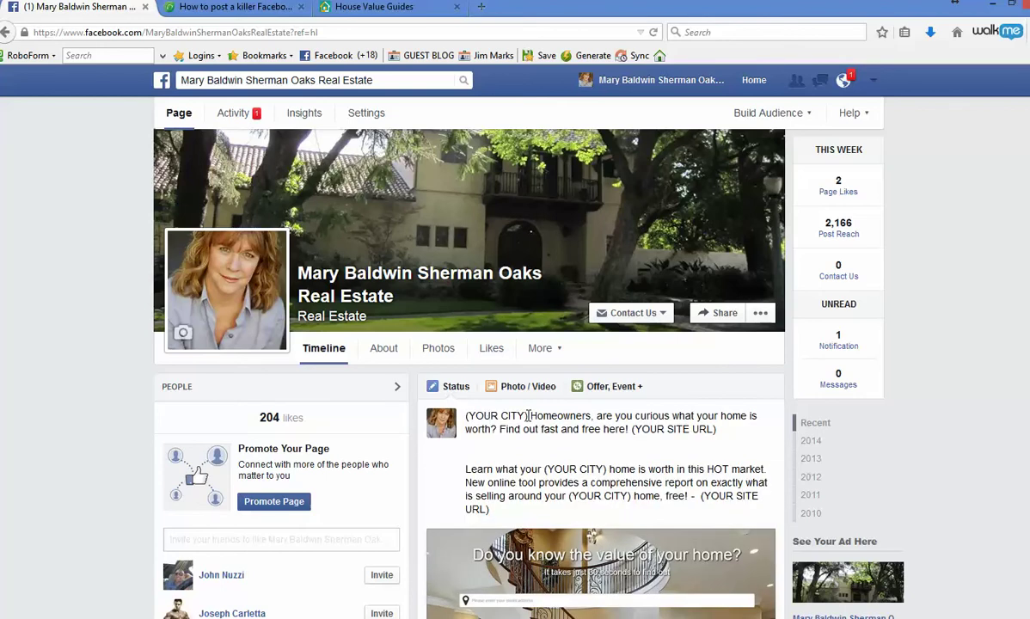
# Replace the (YOUR CITY) placeholder at the start of the post with "Sherman Oaks".
pyautogui.moveTo(528, 415); pyautogui.dragTo(465, 418)
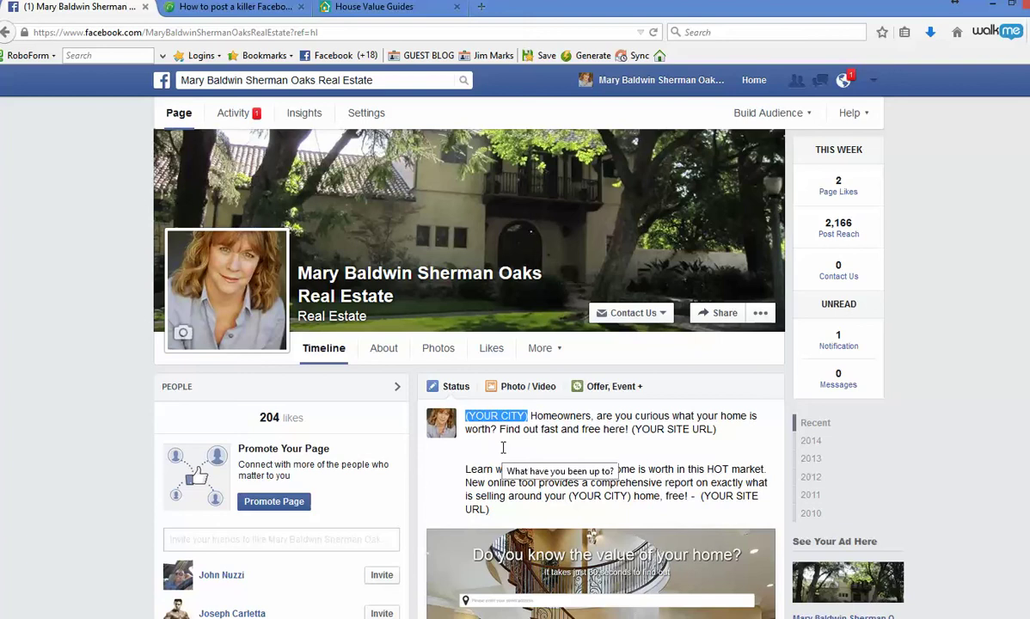
pyautogui.write('Sherman Oa')
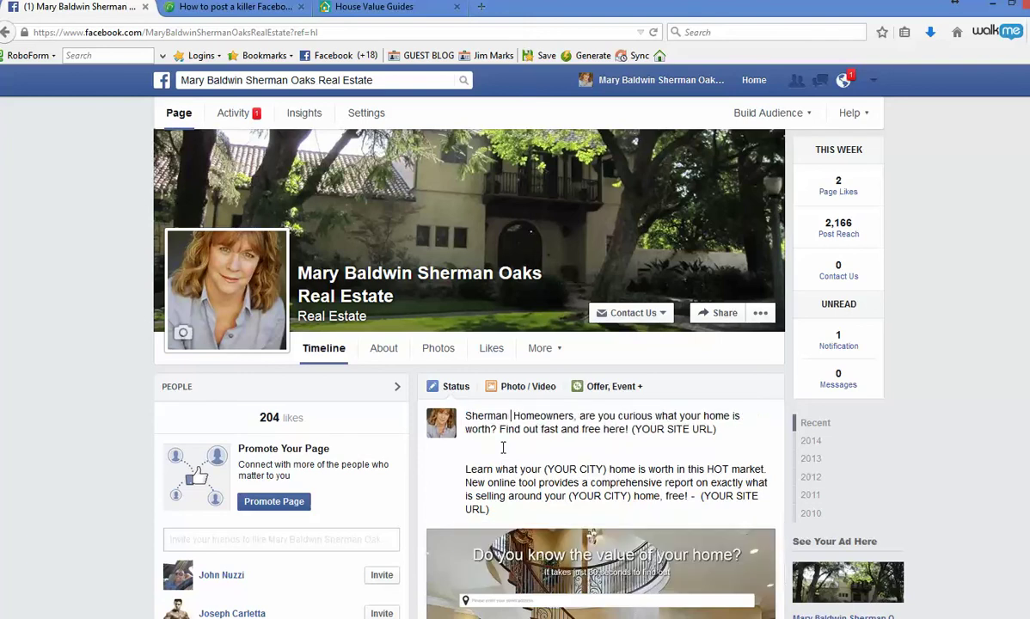
pyautogui.write('ks')
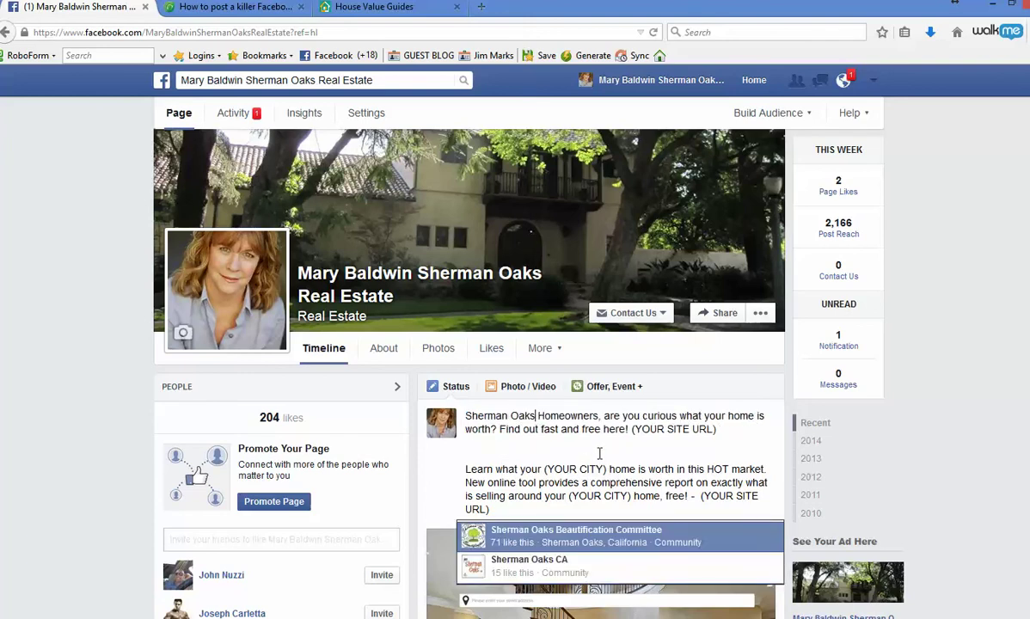
# Copy the House Value Guides landing page address and put it in place of the post's first (YOUR SITE URL) placeholder.
pyautogui.click(332, 17)
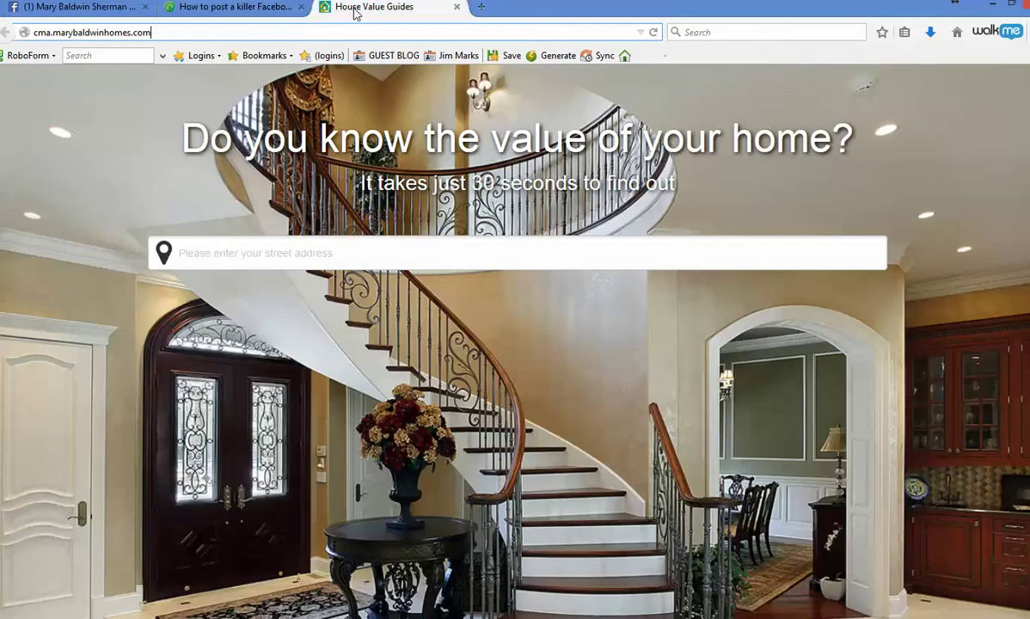
pyautogui.click(217, 31)
pyautogui.tripleClick(54, 32)
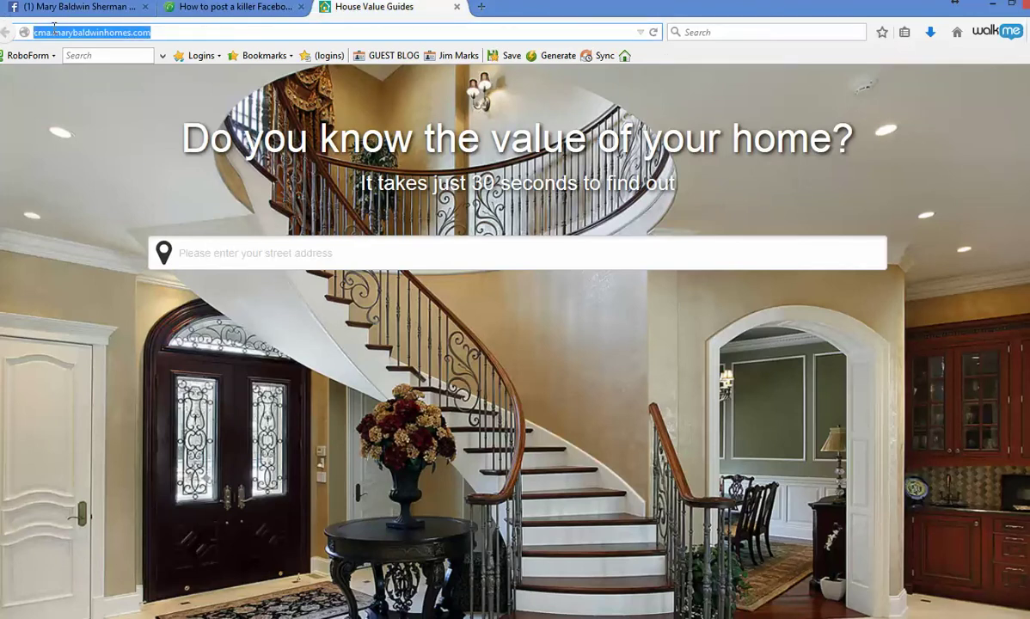
pyautogui.click(67, 8)
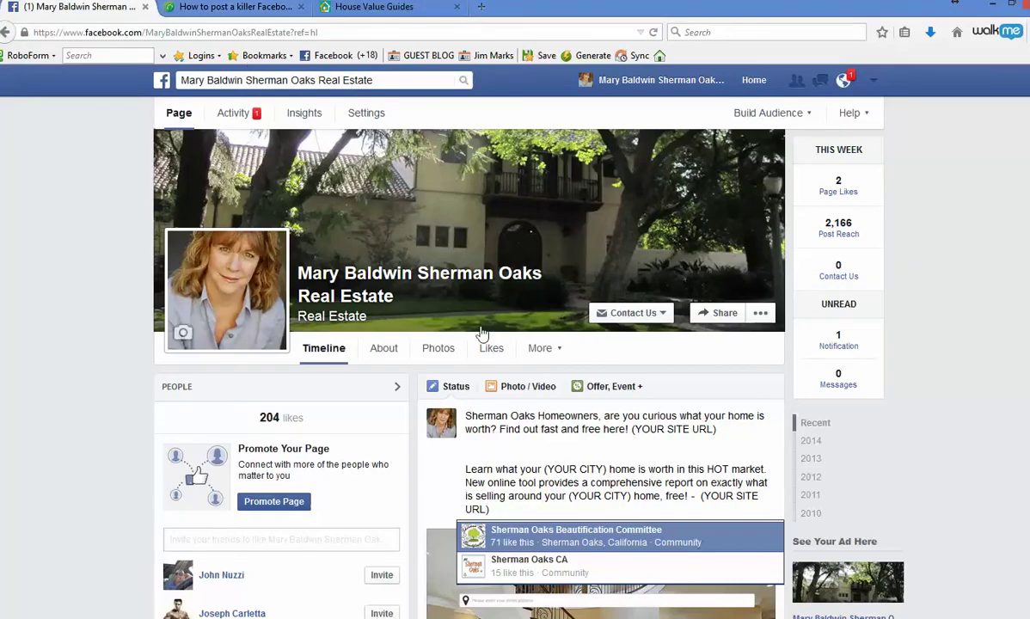
pyautogui.moveTo(634, 430); pyautogui.dragTo(717, 430)
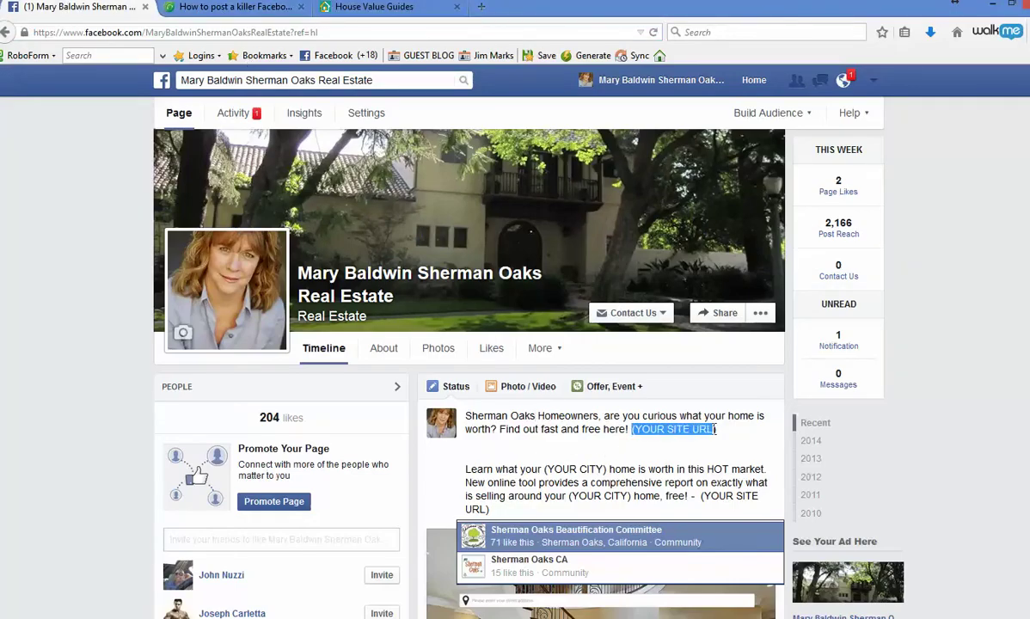
pyautogui.hotkey('ctrl', 'v')
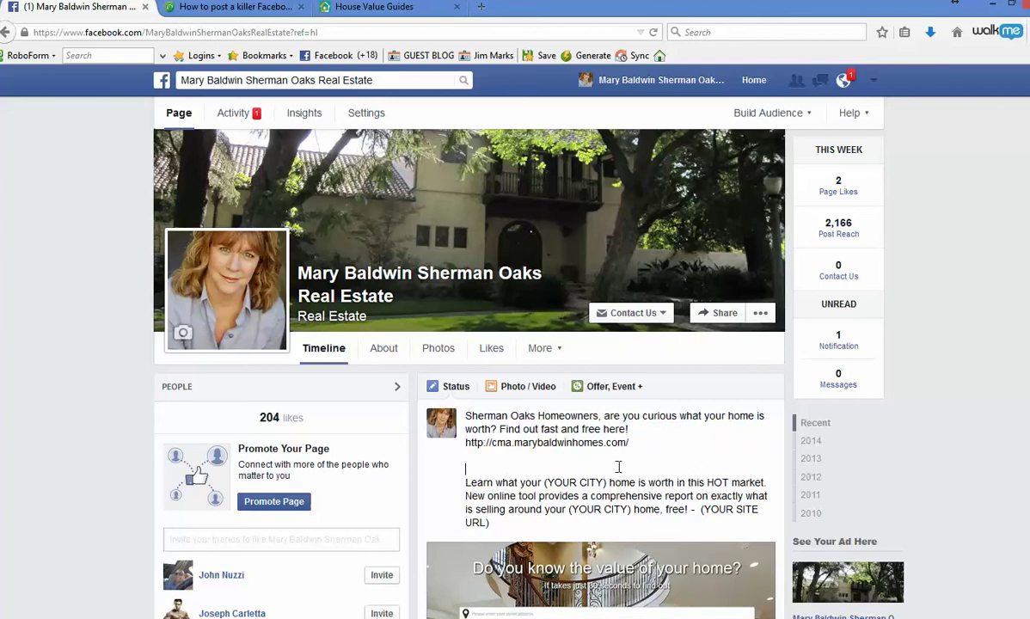
# Remove the extra blank line between the post's paragraphs and replace the final (YOUR SITE URL) placeholder with the landing page address.
pyautogui.click(663, 464)
pyautogui.press('BackSpace')
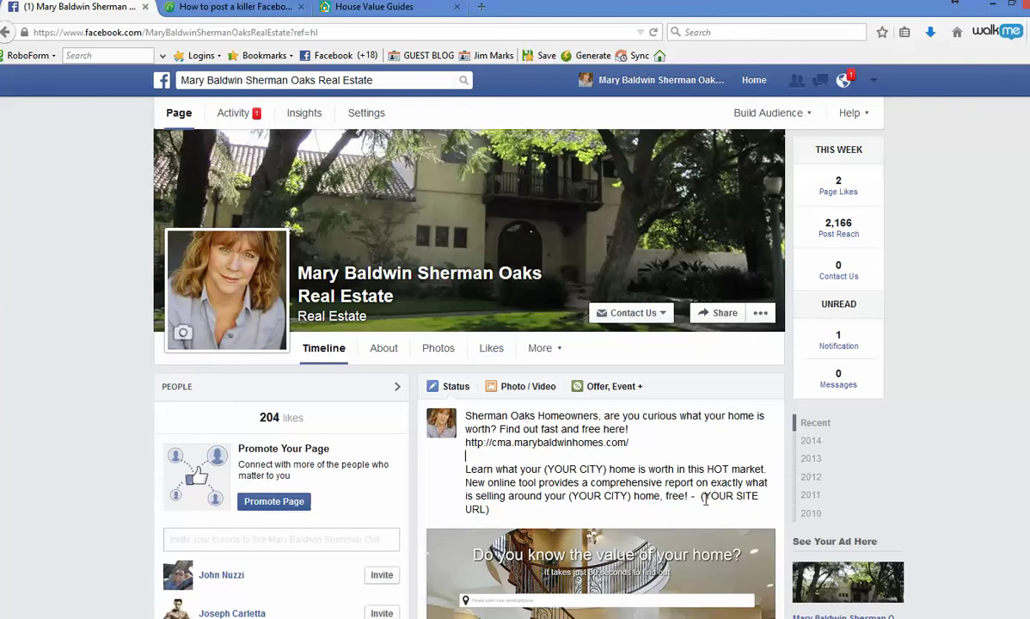
pyautogui.moveTo(700, 496); pyautogui.dragTo(708, 507)
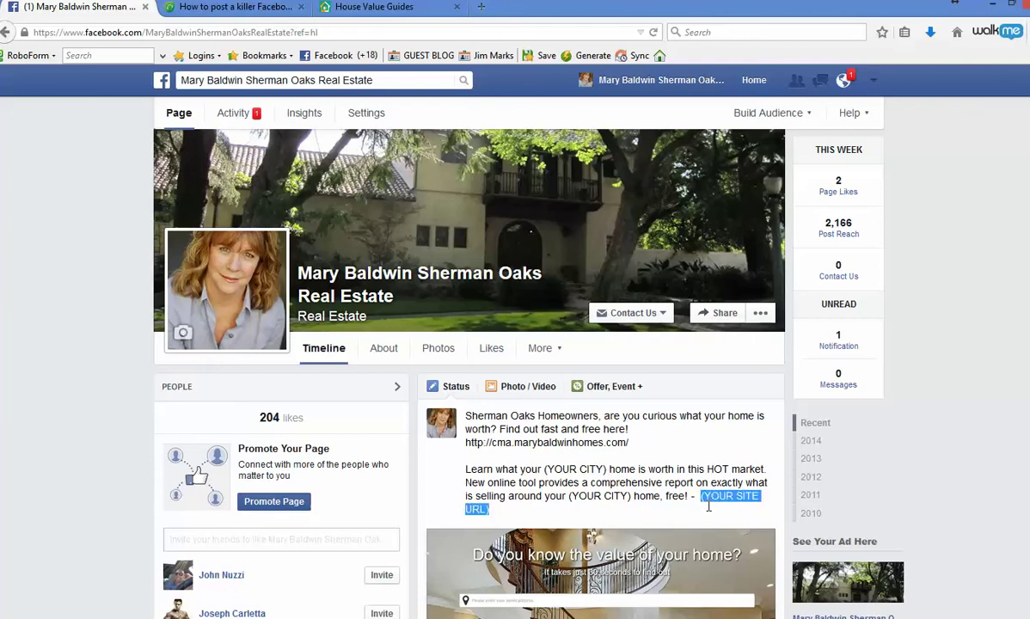
pyautogui.hotkey('ctrl', 'v')
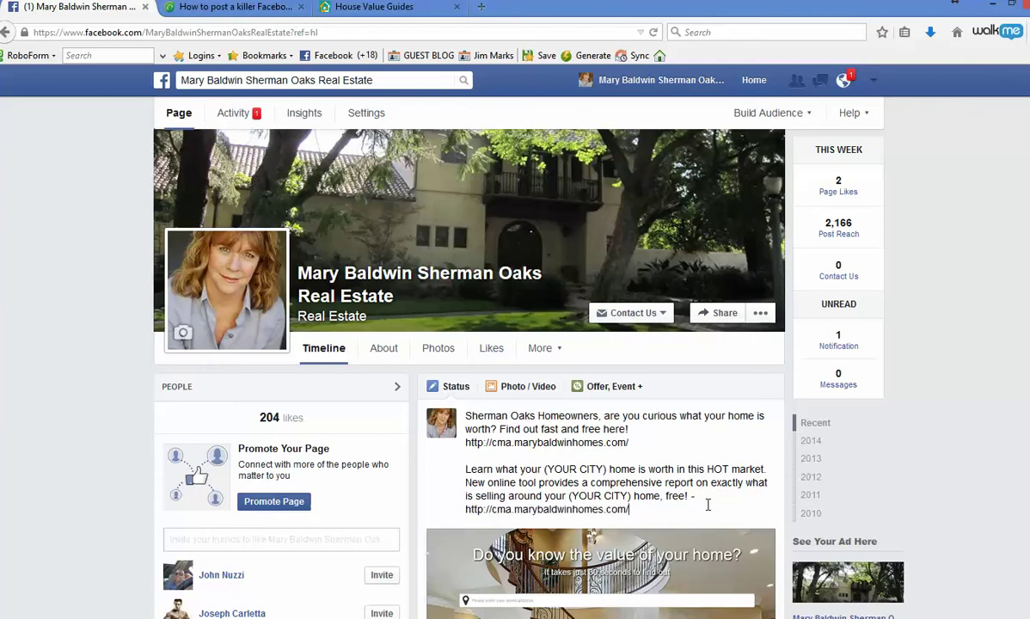
# Copy "Sherman Oaks" from the post's opening over the (YOUR CITY) placeholder after "Learn what your".
pyautogui.moveTo(538, 416); pyautogui.dragTo(478, 420)
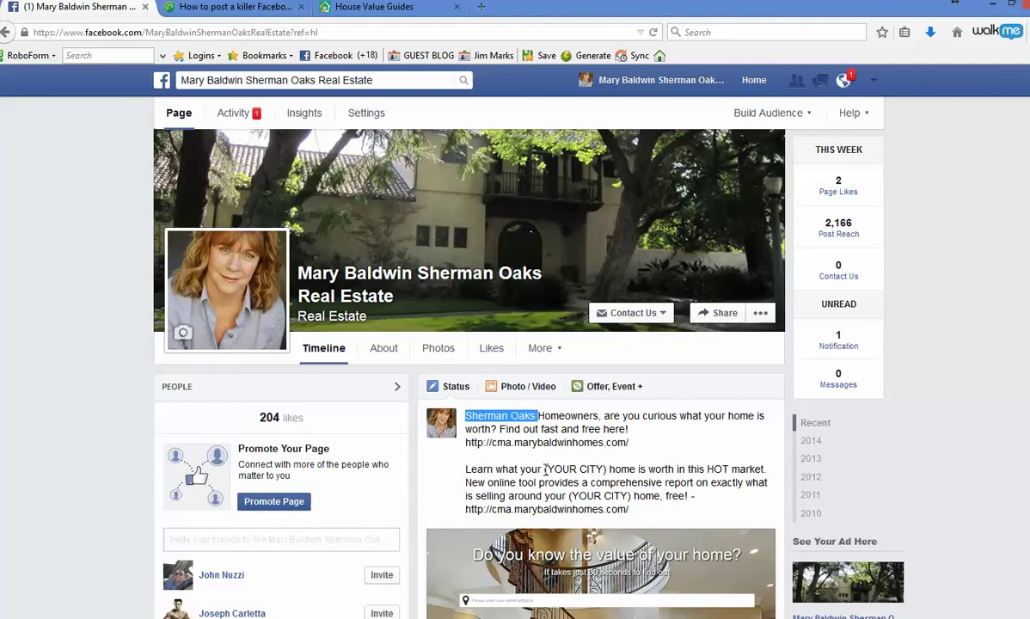
pyautogui.moveTo(544, 470); pyautogui.dragTo(606, 470)
pyautogui.hotkey('ctrl', 'v')
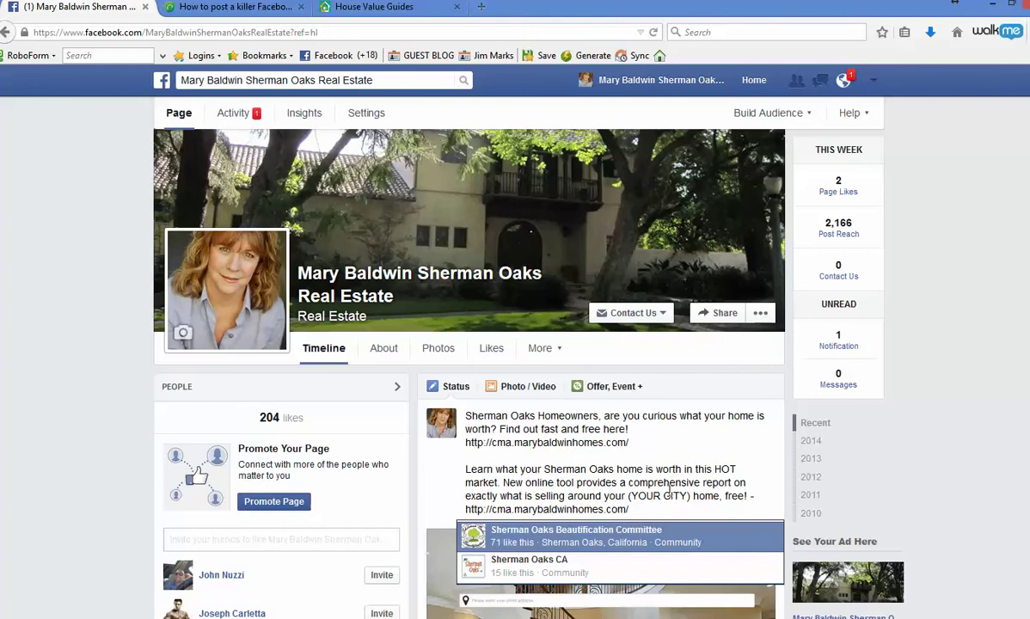
# Replace the remaining (YOUR CITY) placeholder after "selling around your" with "Sherman Oaks" and check the finished post.
pyautogui.moveTo(692, 497)
pyautogui.mouseDown()
pyautogui.moveTo(628, 496)
pyautogui.moveTo(693, 497)
pyautogui.mouseUp()
pyautogui.click(630, 496)
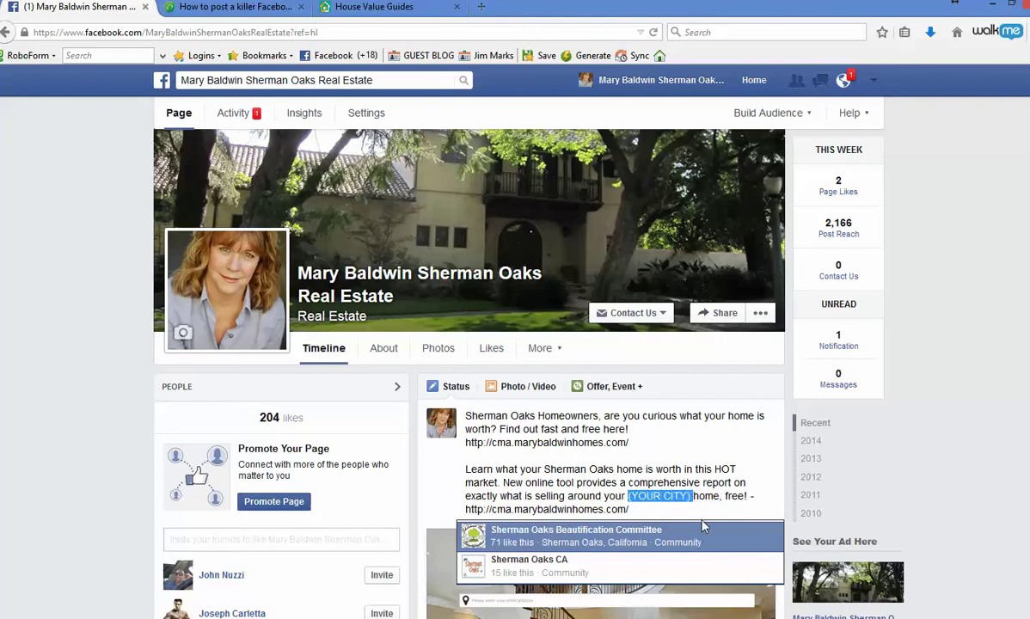
pyautogui.hotkey('ctrl', 'v')
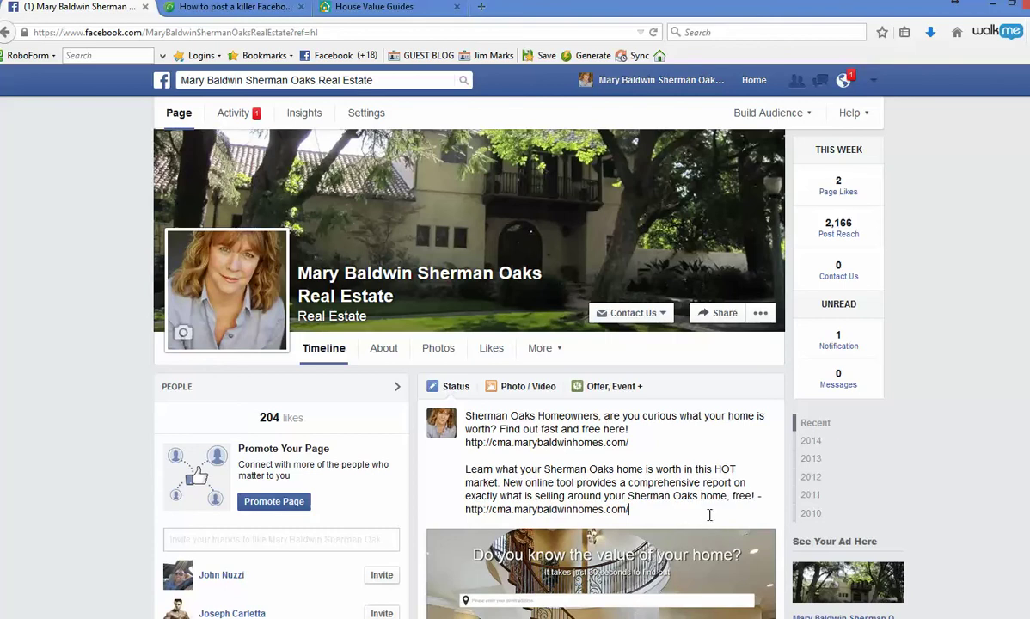
pyautogui.scroll(-2, 706, 514)
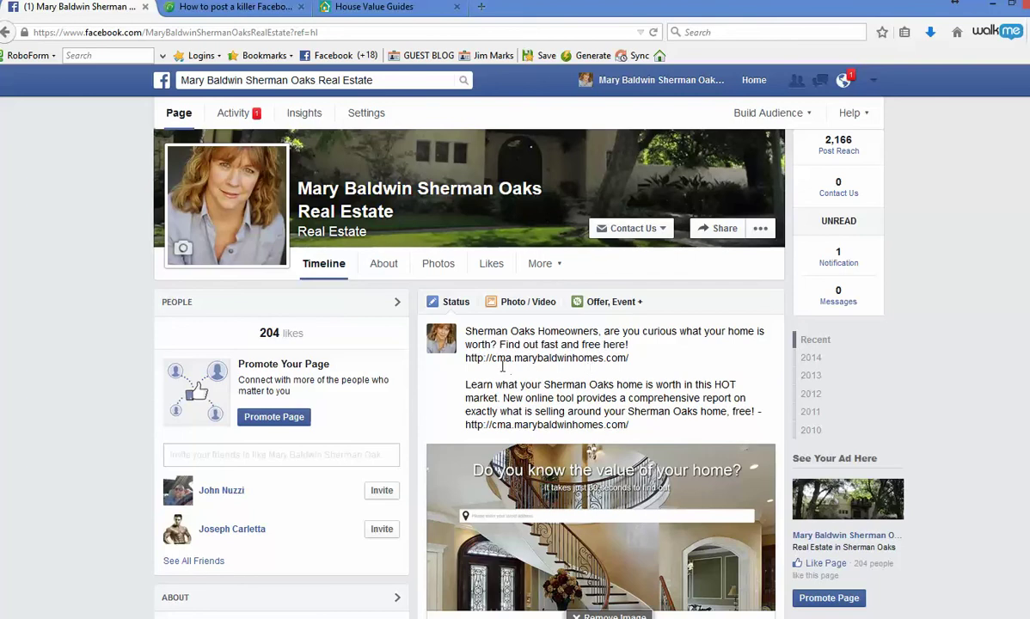
pyautogui.scroll(-3, 619, 416)
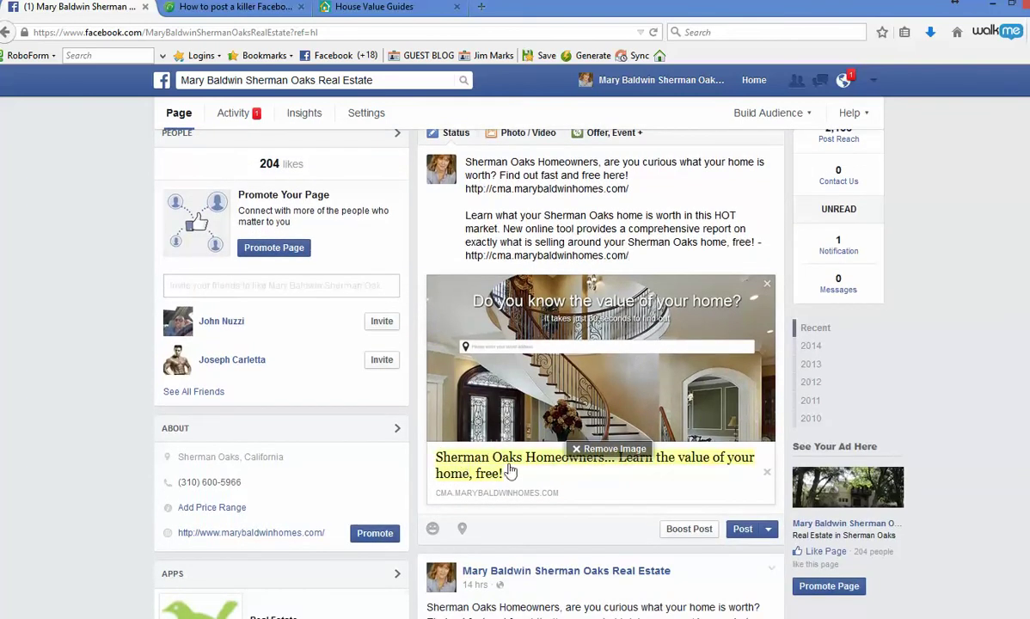
# Read the help article's steps on replacing the default text and boosting the post, comparing them with the drafted Facebook post.
pyautogui.click(240, 13)
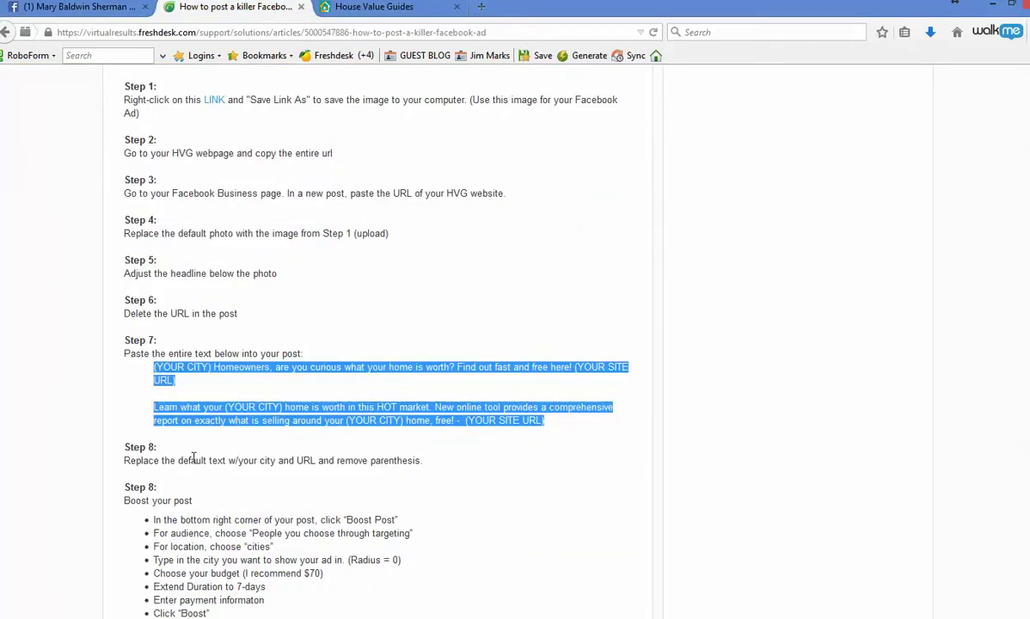
pyautogui.moveTo(142, 460); pyautogui.dragTo(404, 459)
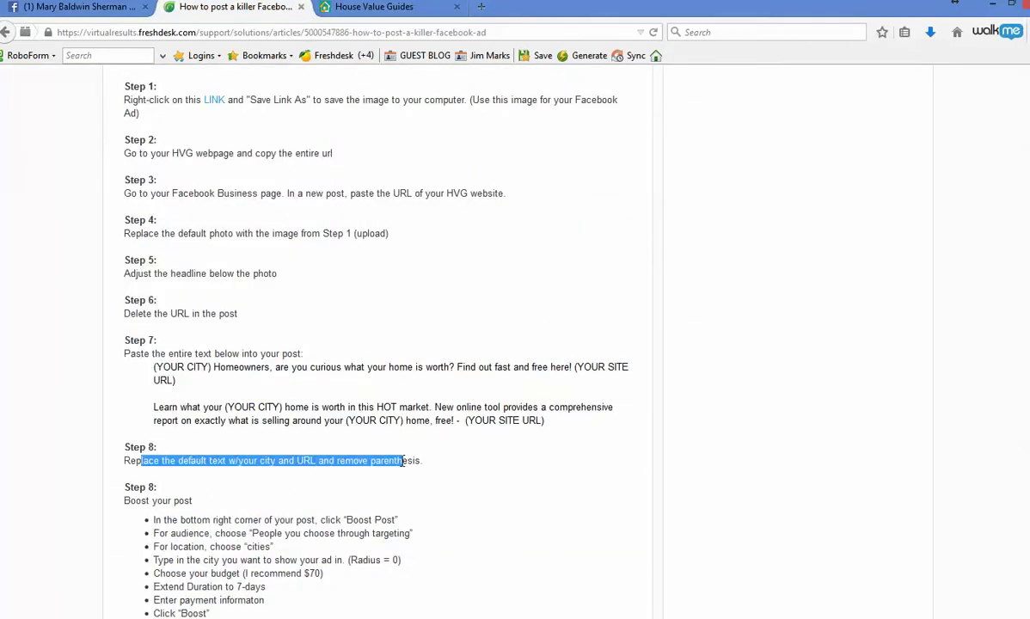
pyautogui.click(339, 402)
pyautogui.scroll(-4, 152, 320)
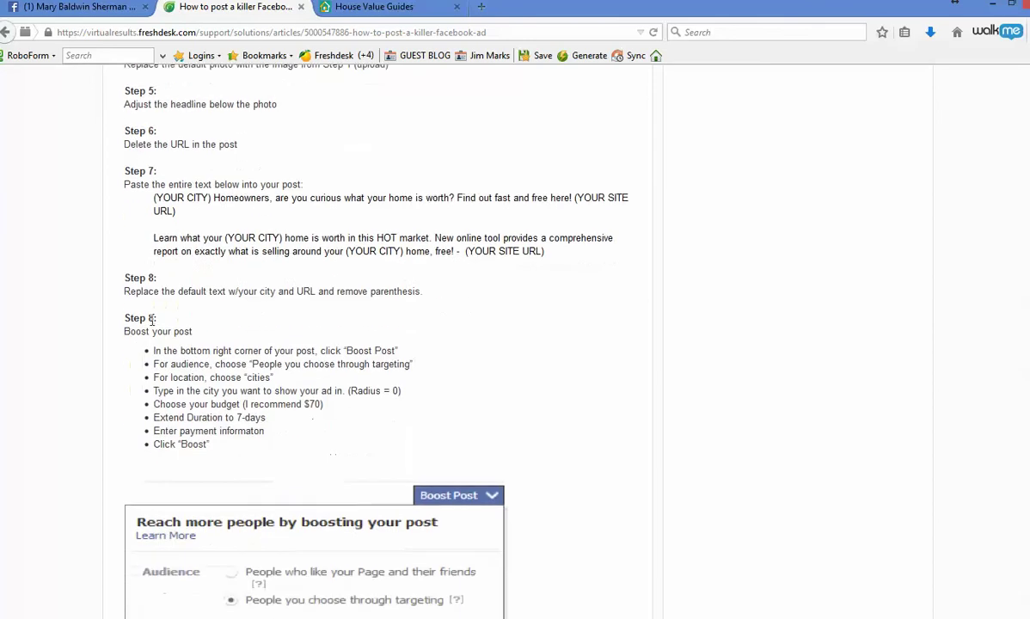
pyautogui.scroll(-2, 218, 258)
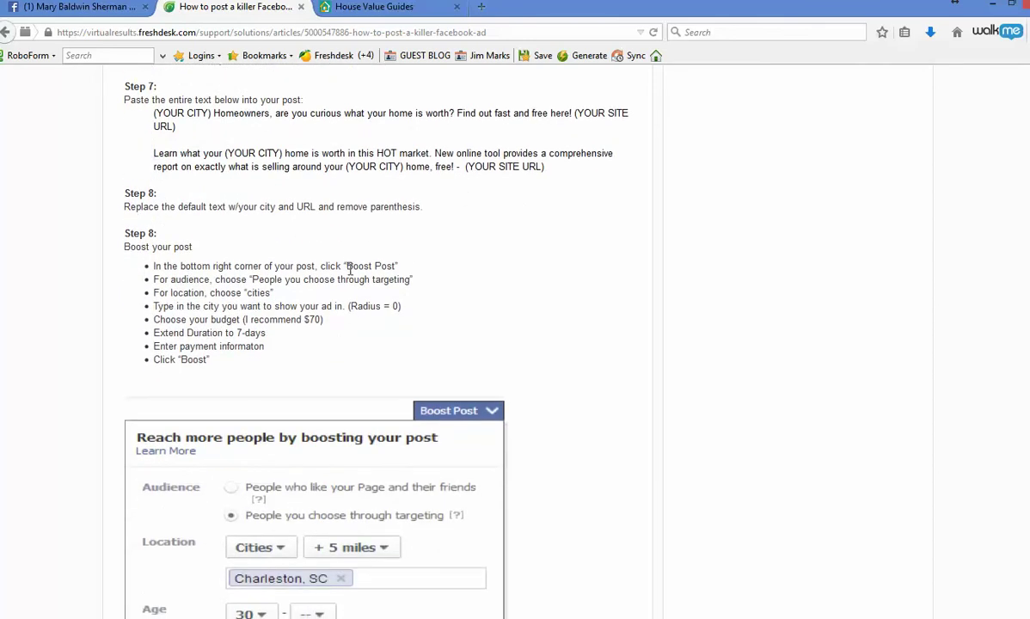
pyautogui.moveTo(364, 262); pyautogui.dragTo(322, 266)
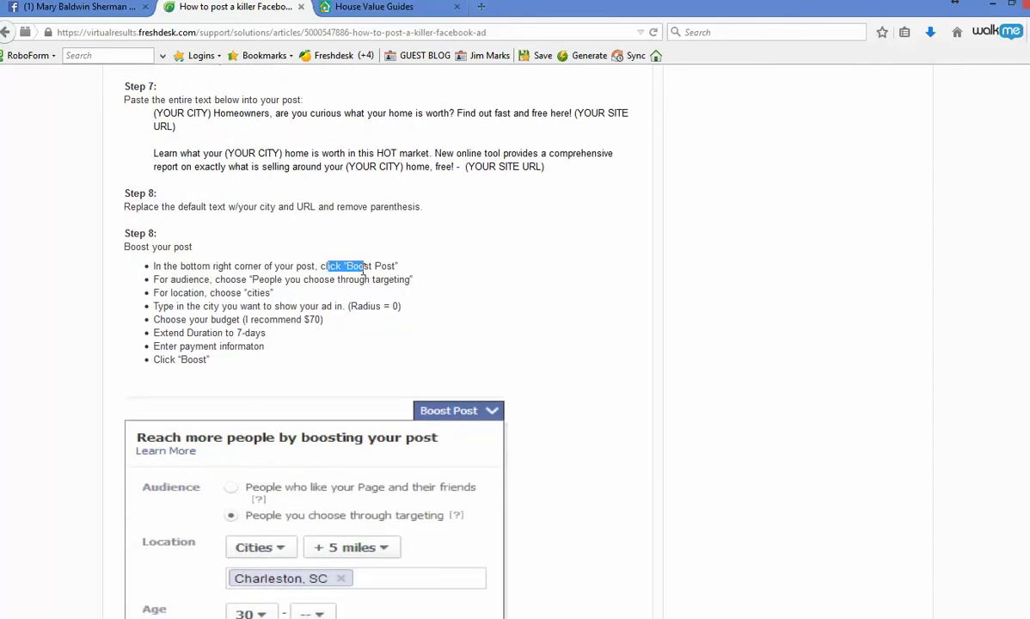
pyautogui.click(340, 303)
pyautogui.scroll(-2, 339, 302)
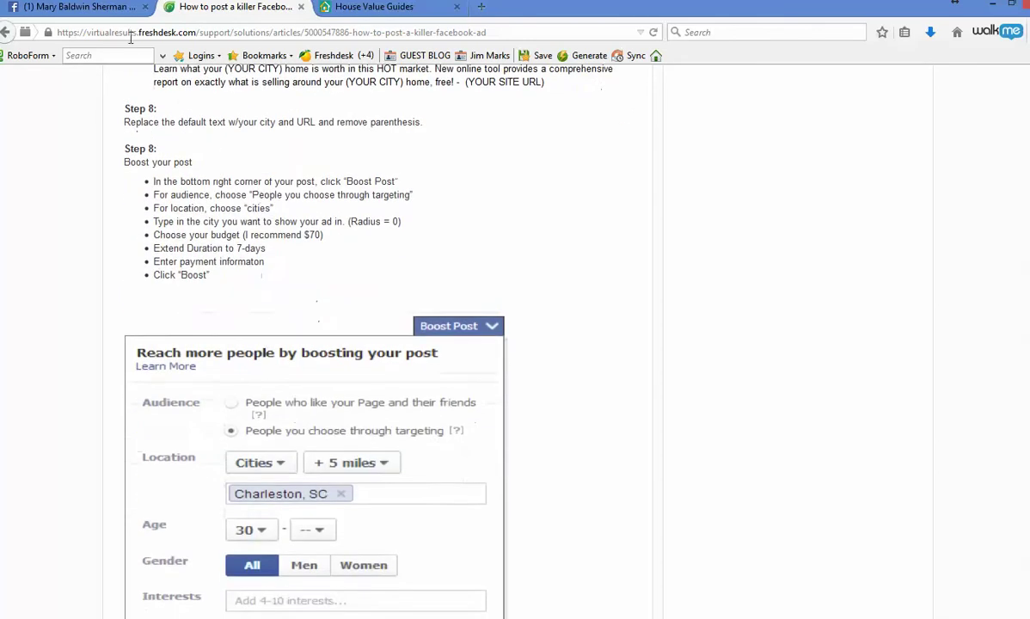
pyautogui.click(94, 12)
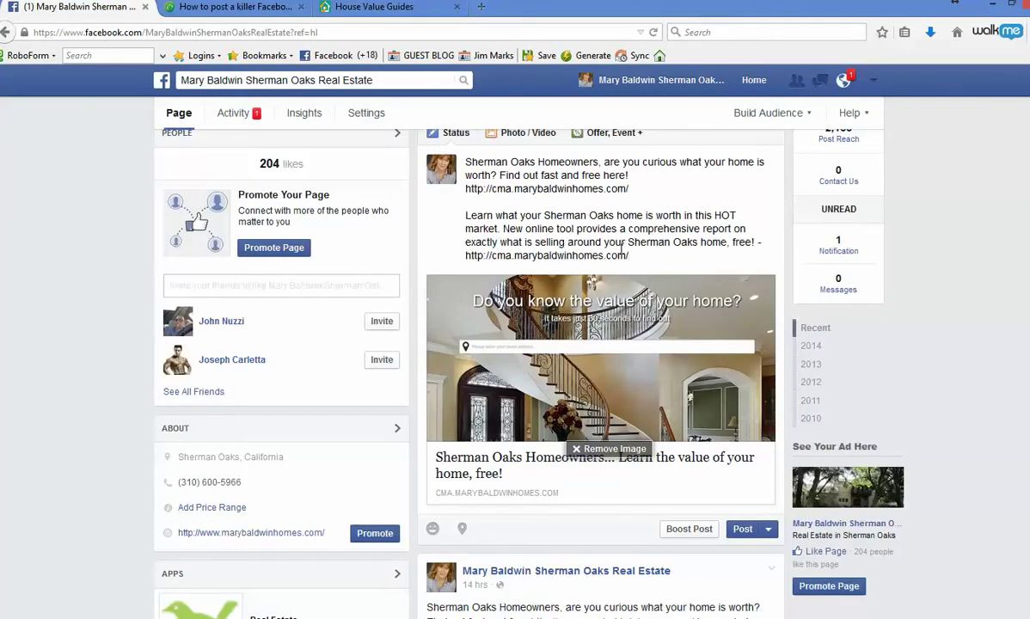
pyautogui.click(222, 9)
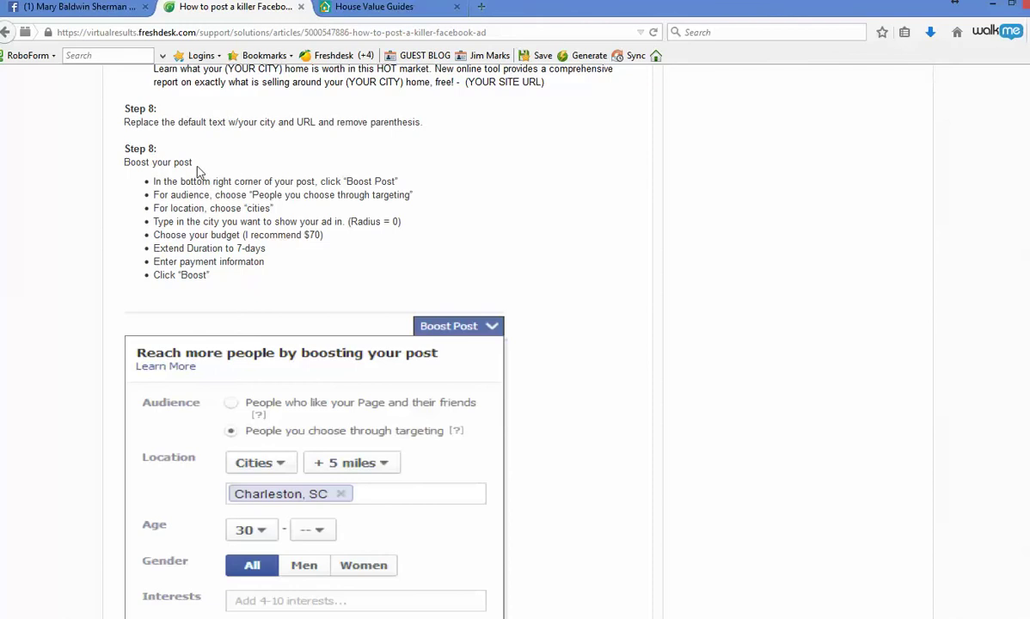
pyautogui.click(90, 12)
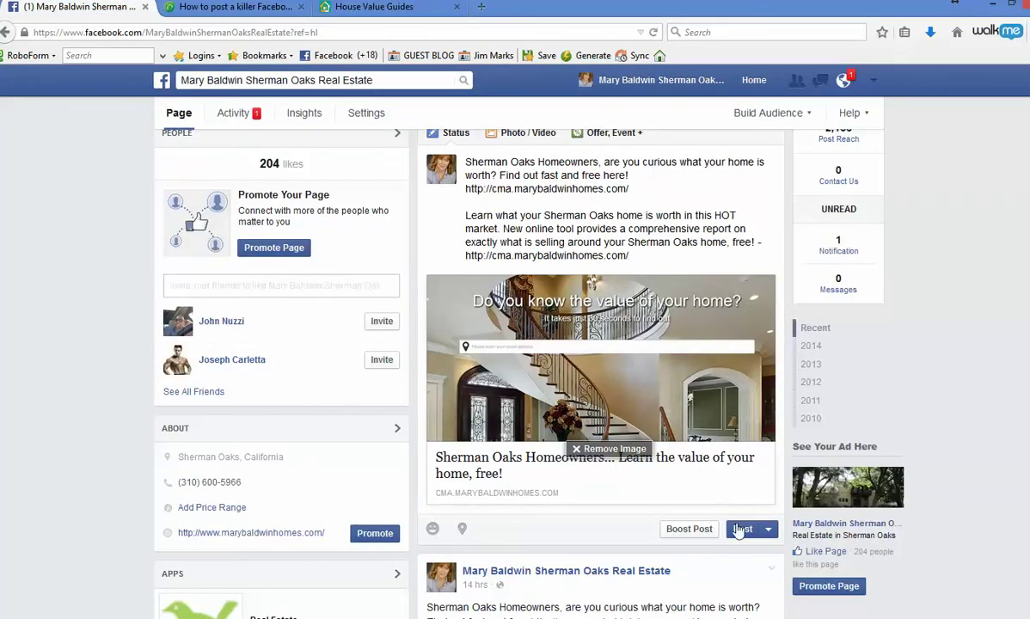
# Publish the post on the business page and test that its preview image opens the landing page.
pyautogui.click(743, 530)
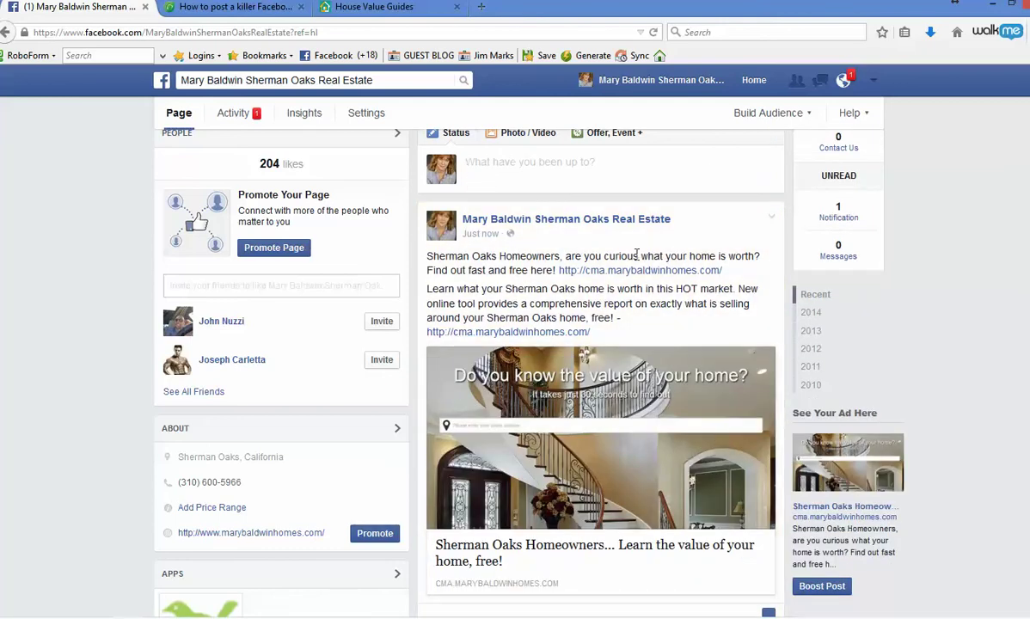
pyautogui.click(664, 445)
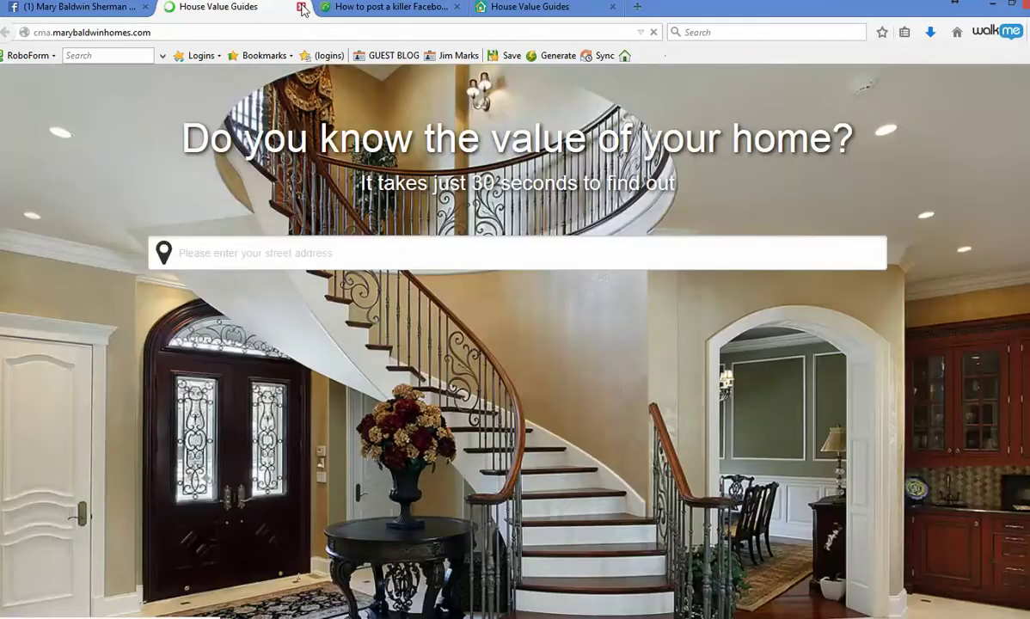
pyautogui.click(301, 7)
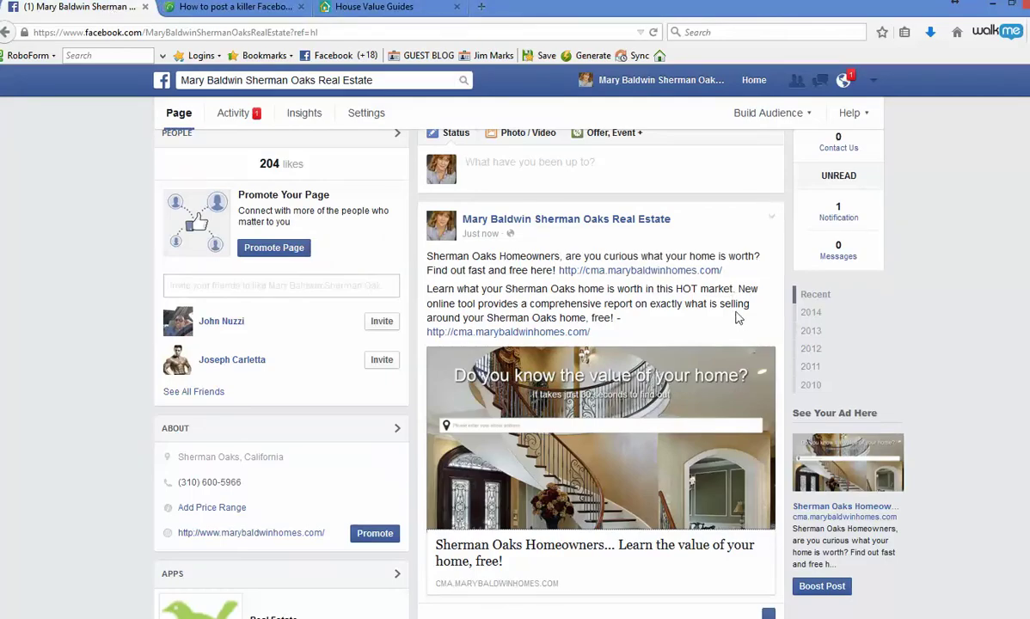
# Open the boost settings of the new post and set the audience to "People you choose through targeting".
pyautogui.scroll(-3, 735, 318)
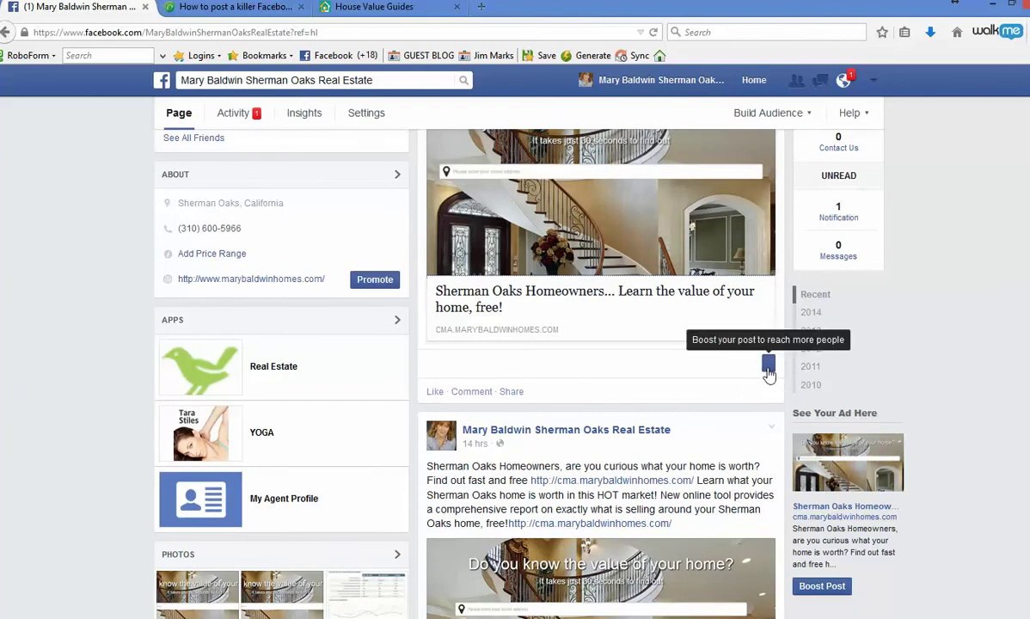
pyautogui.click(768, 365)
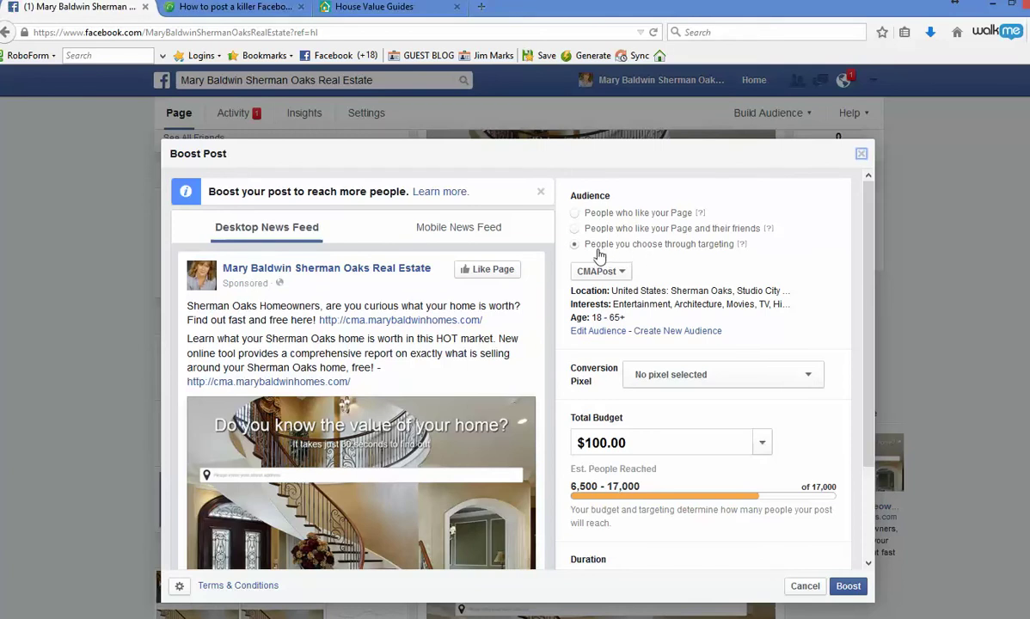
pyautogui.click(575, 214)
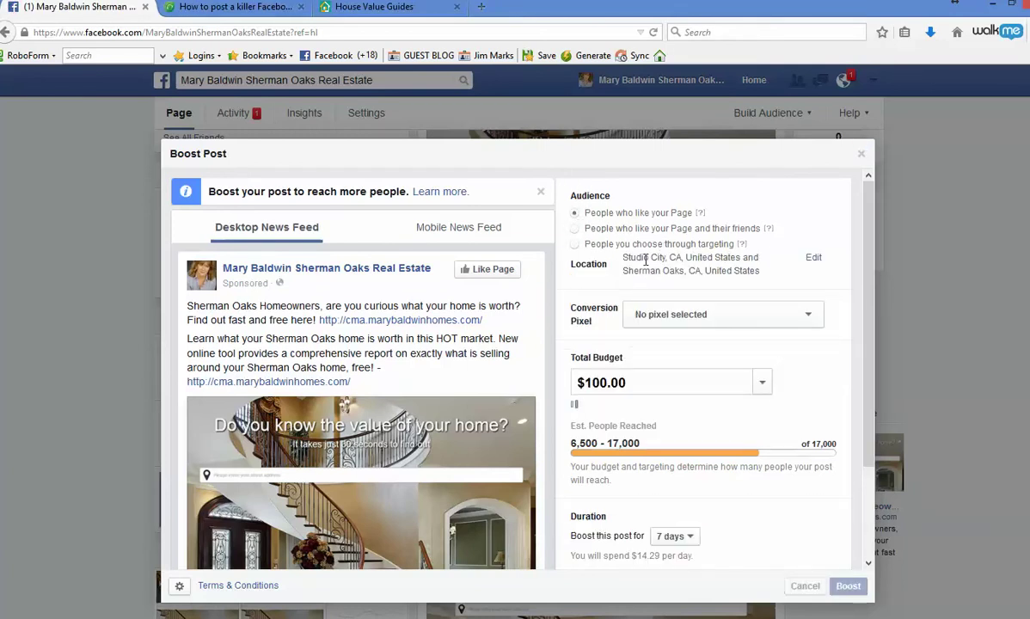
pyautogui.click(575, 244)
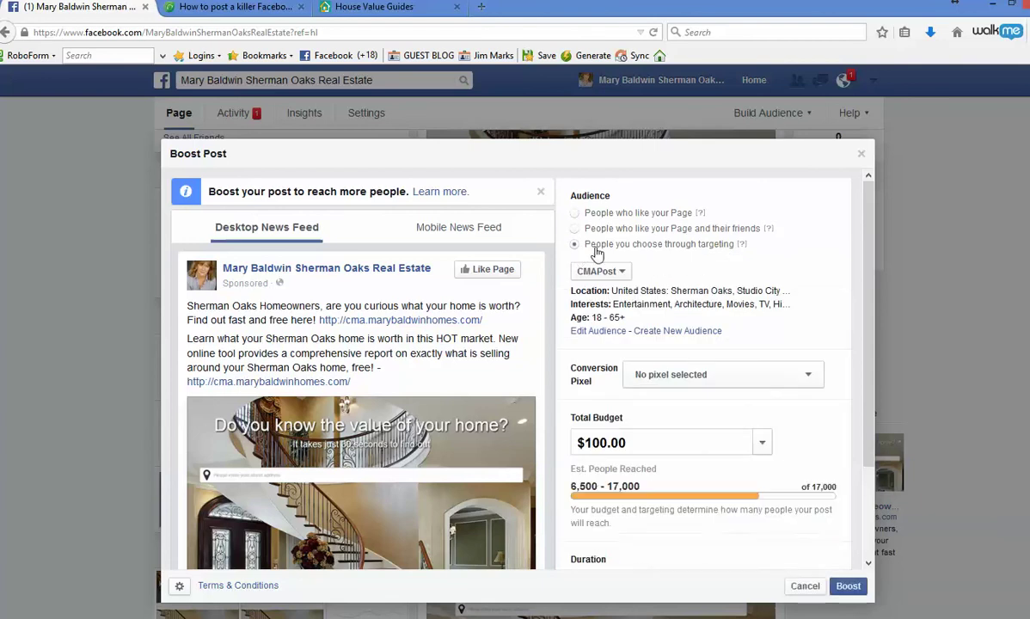
# Examine the saved CMAPost audience's locations and interests and check which saved audiences are available.
pyautogui.click(620, 272)
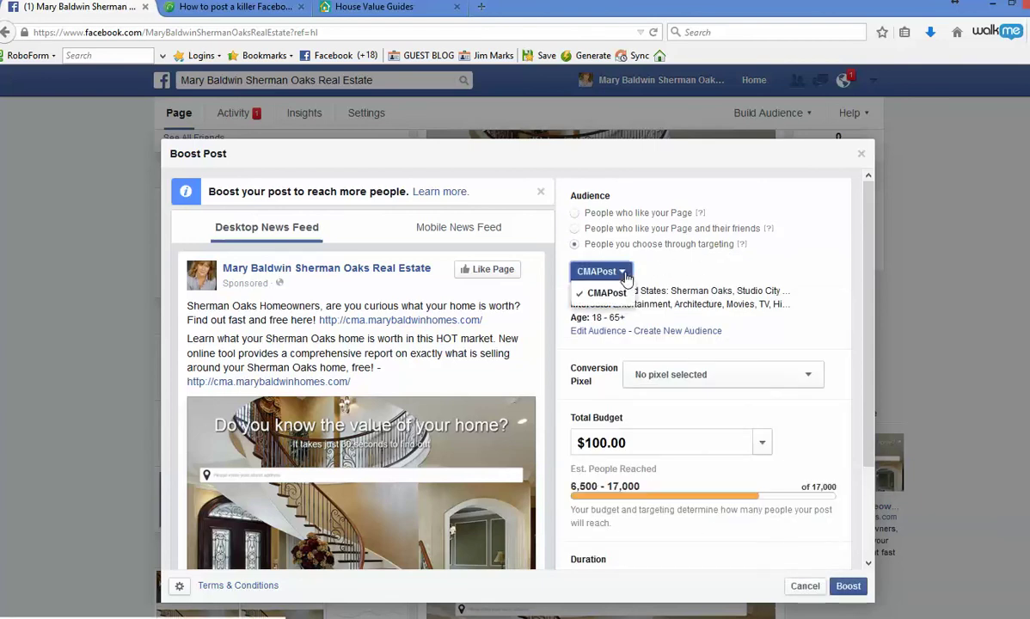
pyautogui.click(621, 271)
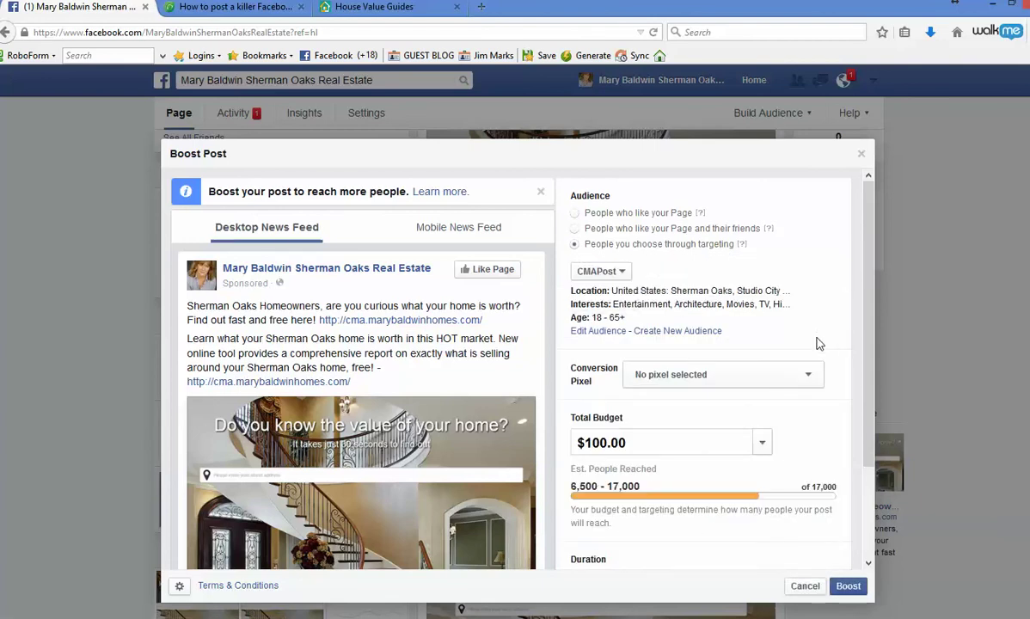
pyautogui.moveTo(640, 291); pyautogui.dragTo(775, 292)
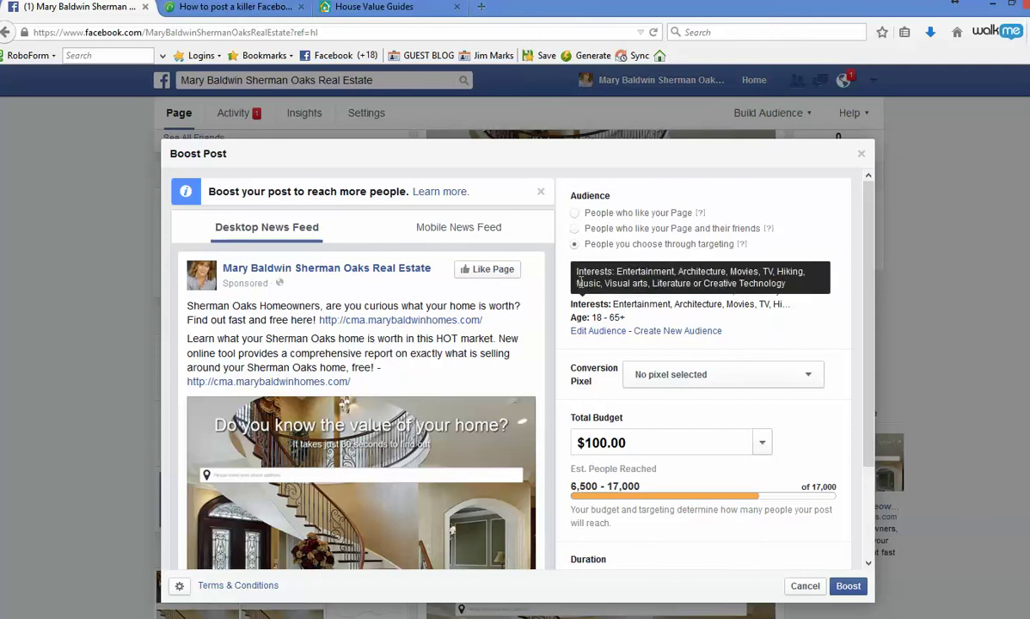
pyautogui.click(622, 273)
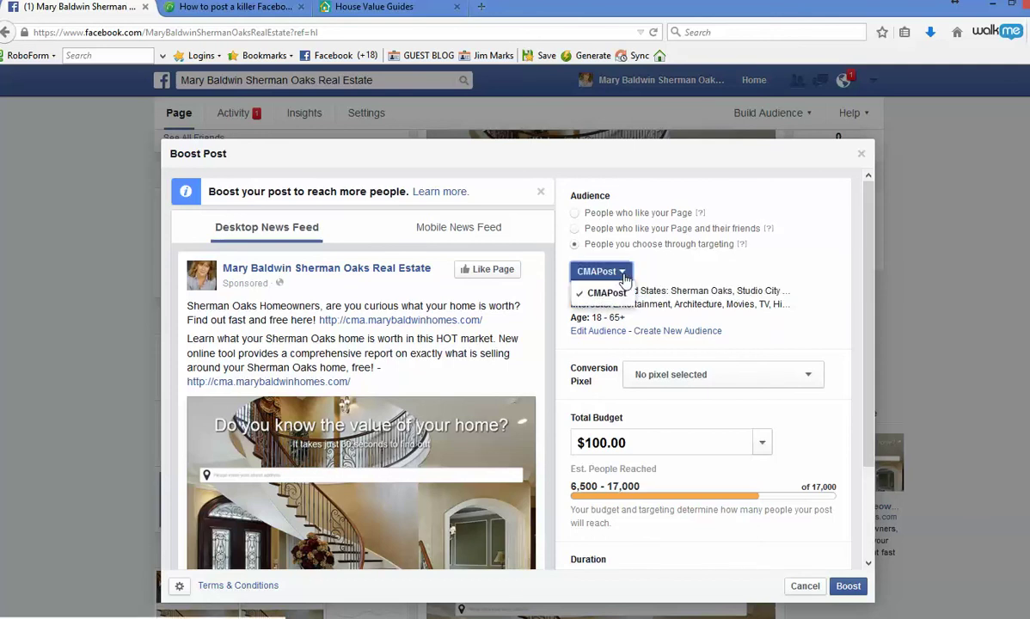
pyautogui.click(668, 243)
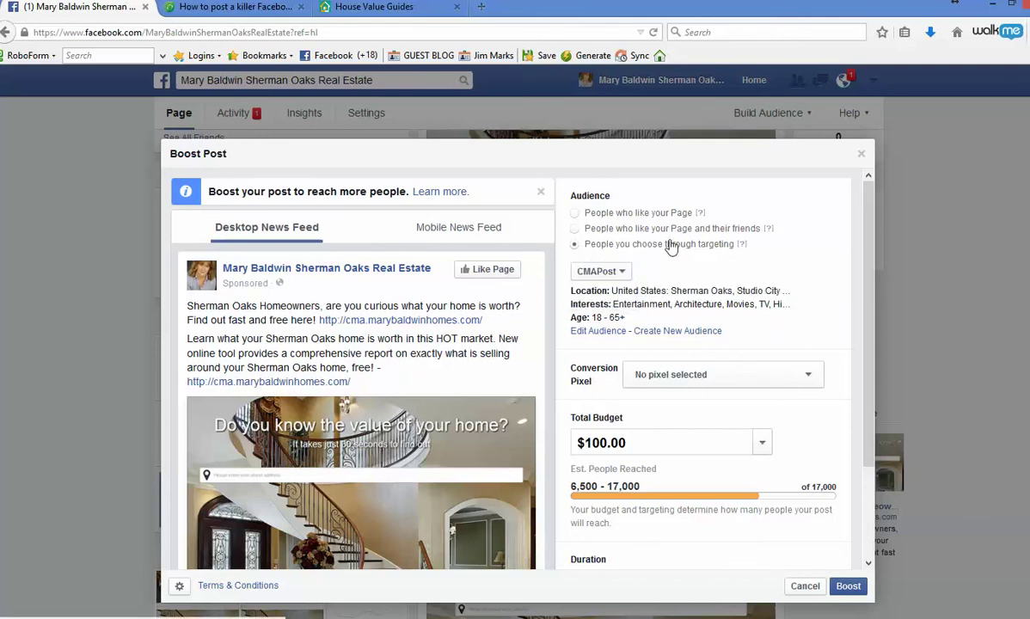
# Create a new boost audience named "Sherman Oaks only" with its location targeted by Cities.
pyautogui.click(667, 332)
pyautogui.click(495, 228)
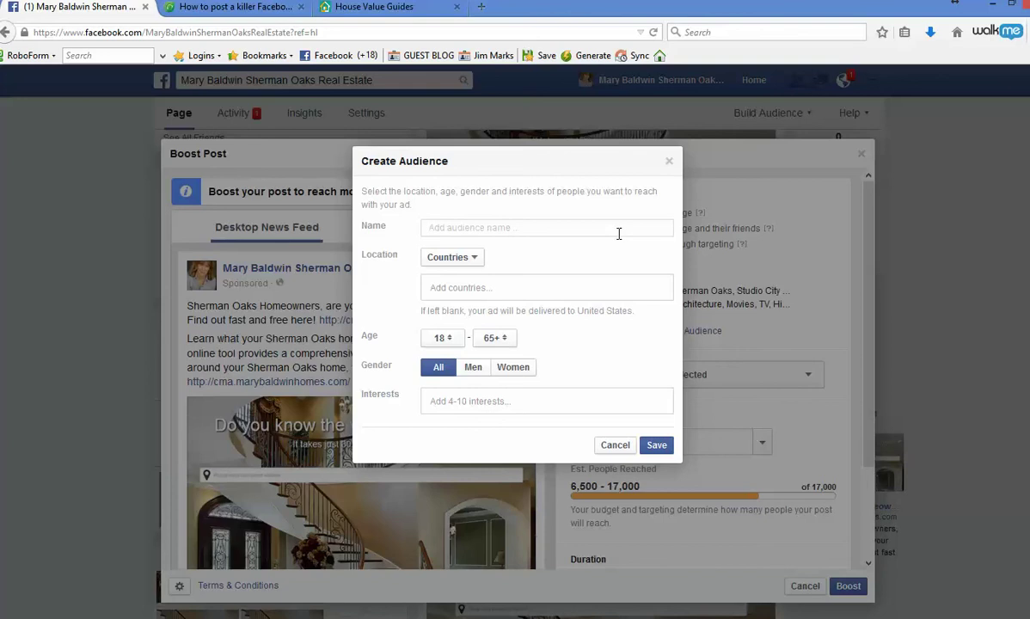
pyautogui.click(452, 257)
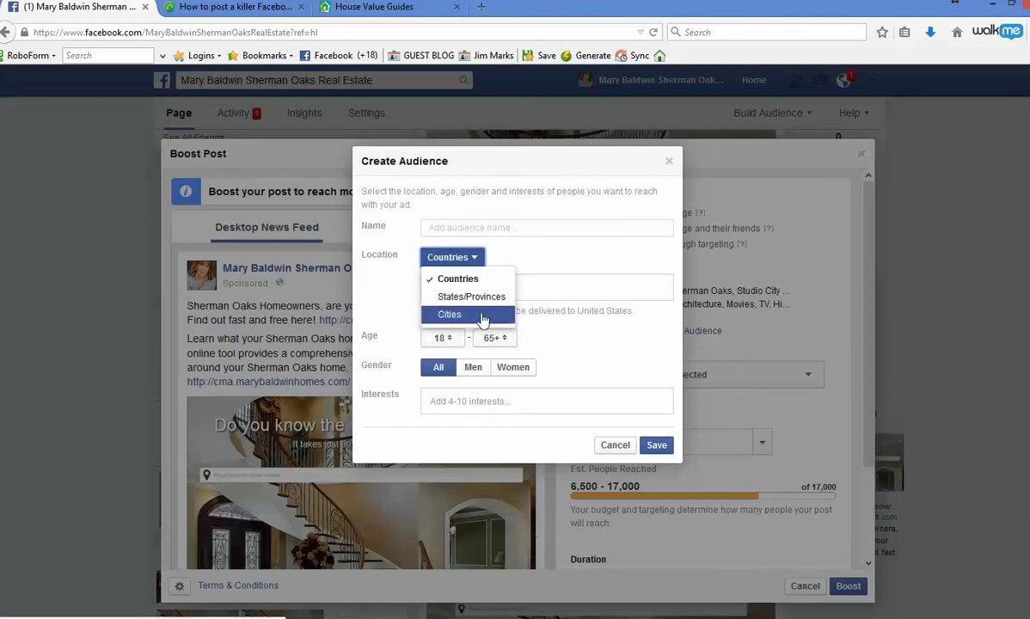
pyautogui.click(437, 298)
pyautogui.click(484, 228)
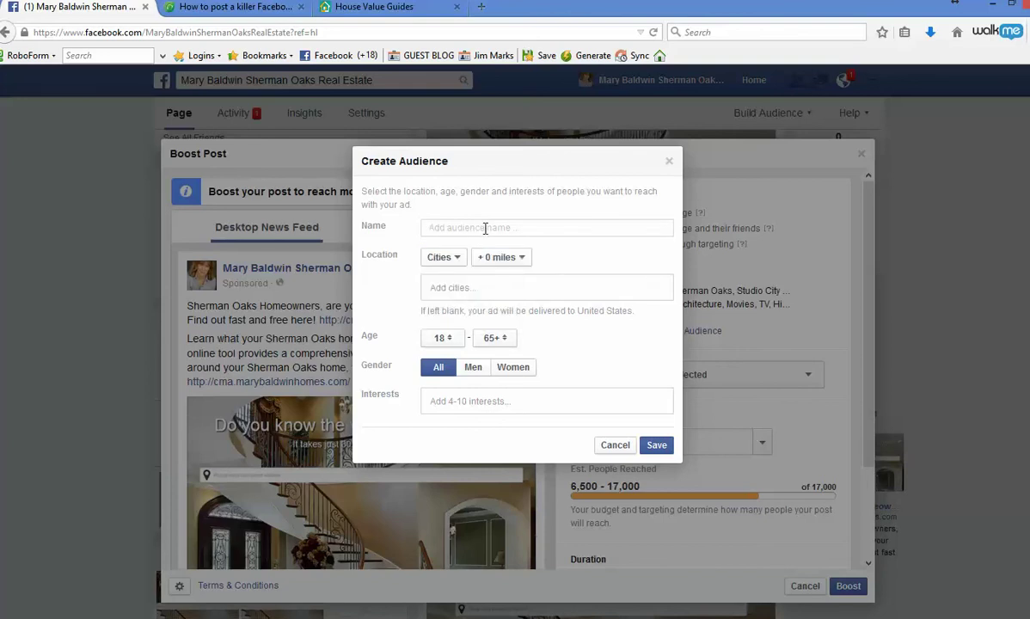
pyautogui.write('She')
# Add Sherman Oaks, CA as the new audience's target city.
pyautogui.write('sher')
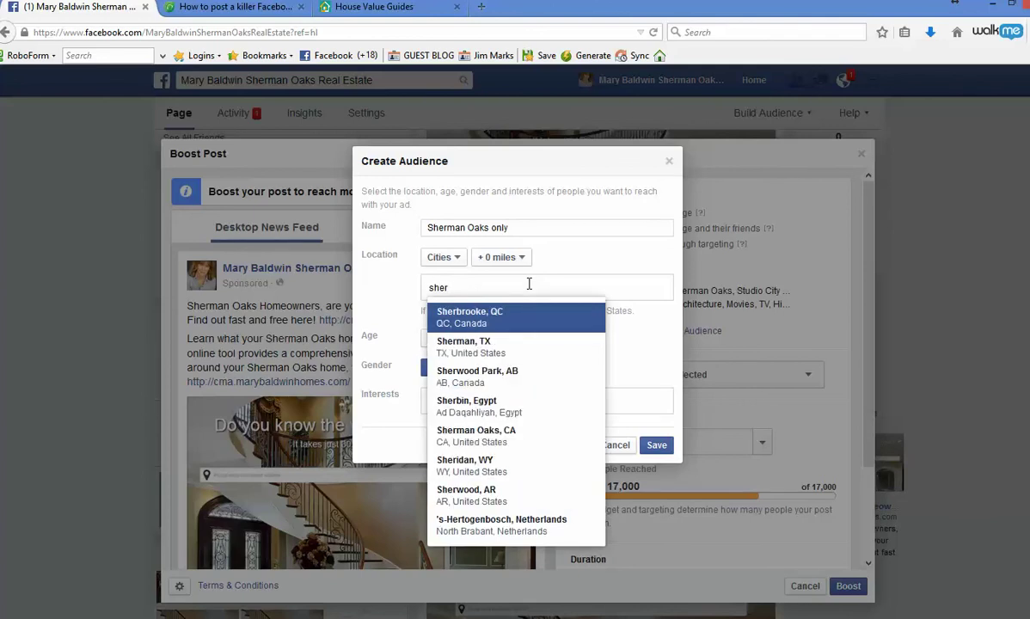
pyautogui.write('man')
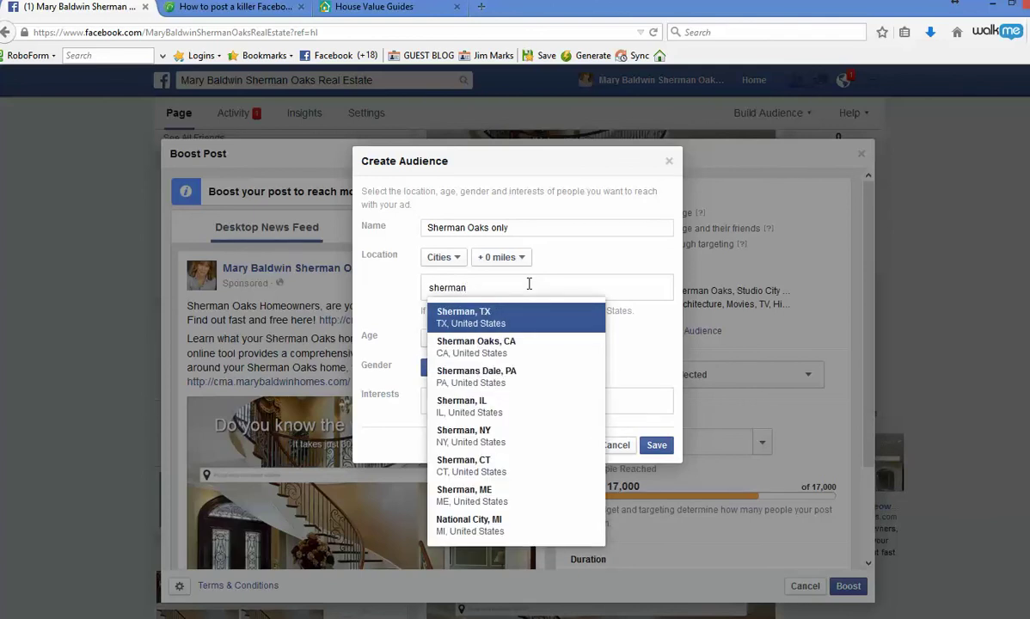
pyautogui.write(' oak')
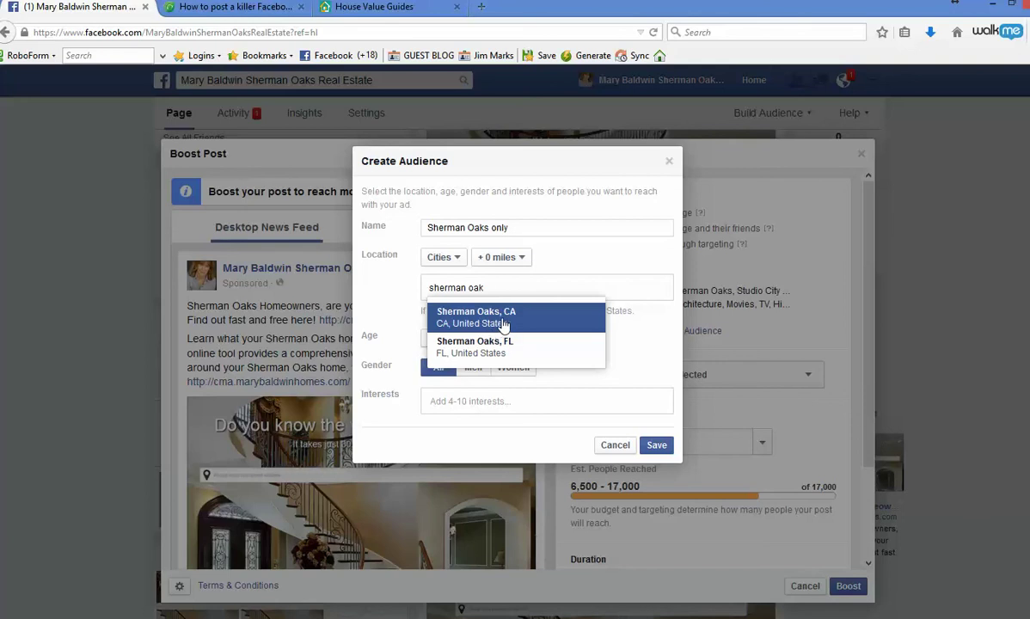
pyautogui.click(498, 325)
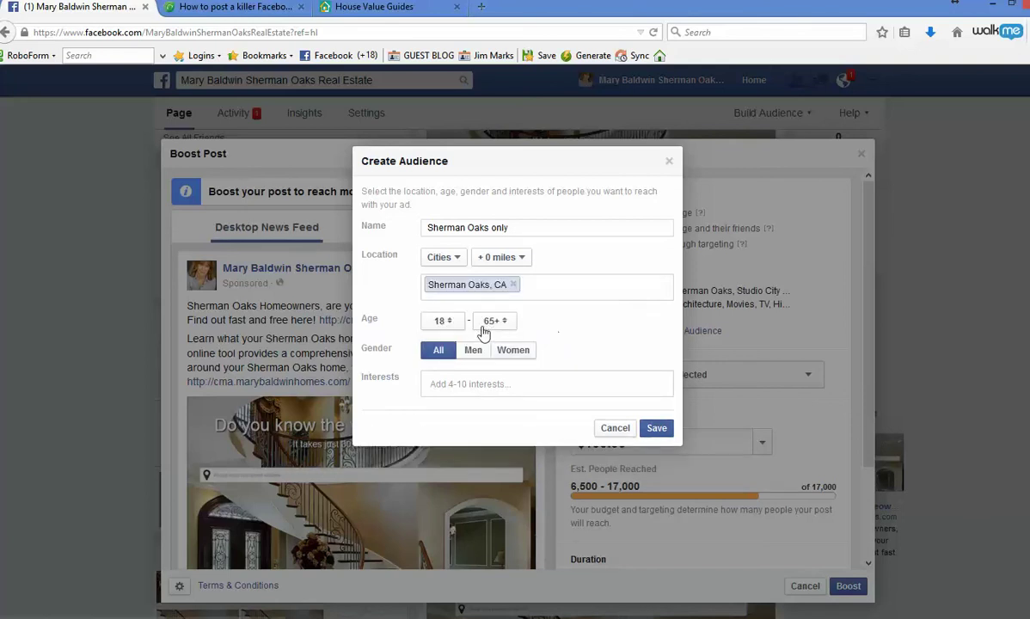
# Set the audience's minimum age to 35 and check the location type options, keeping Cities.
pyautogui.click(451, 323)
pyautogui.scroll(-6, 468, 361)
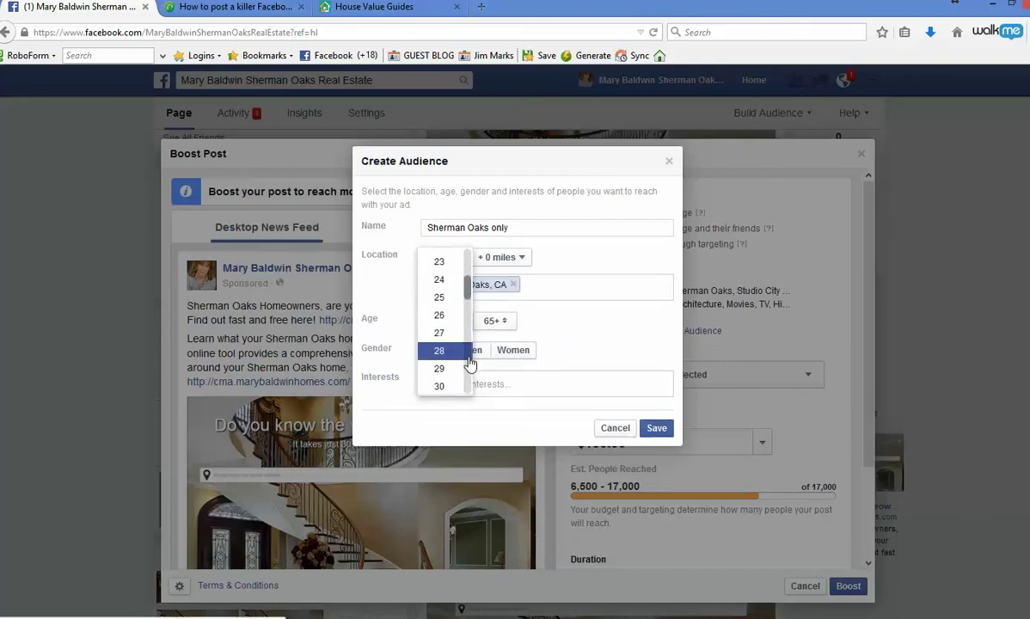
pyautogui.click(460, 339)
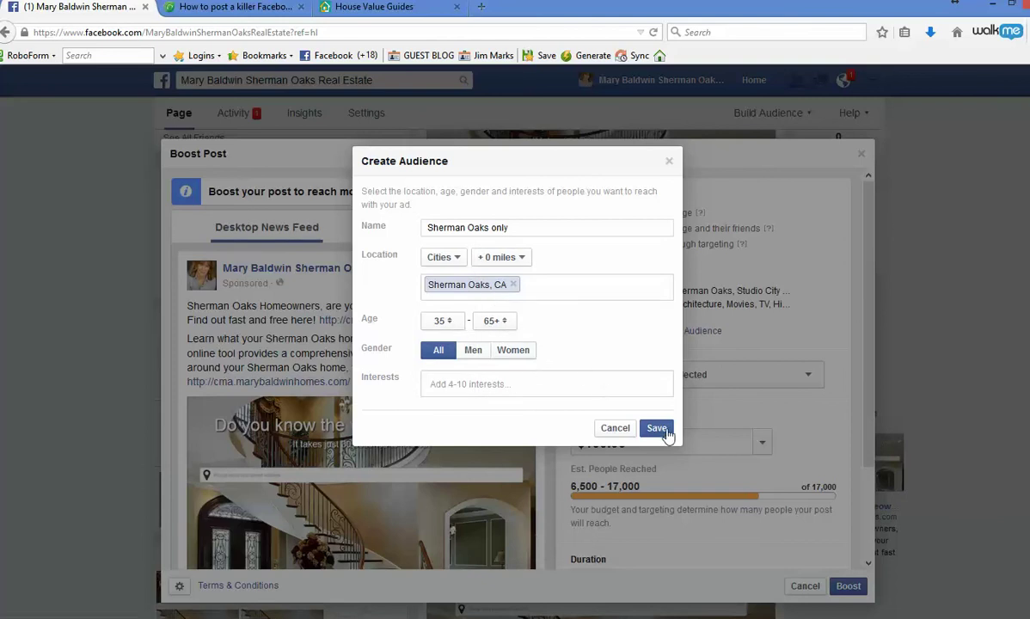
pyautogui.click(462, 261)
pyautogui.click(461, 261)
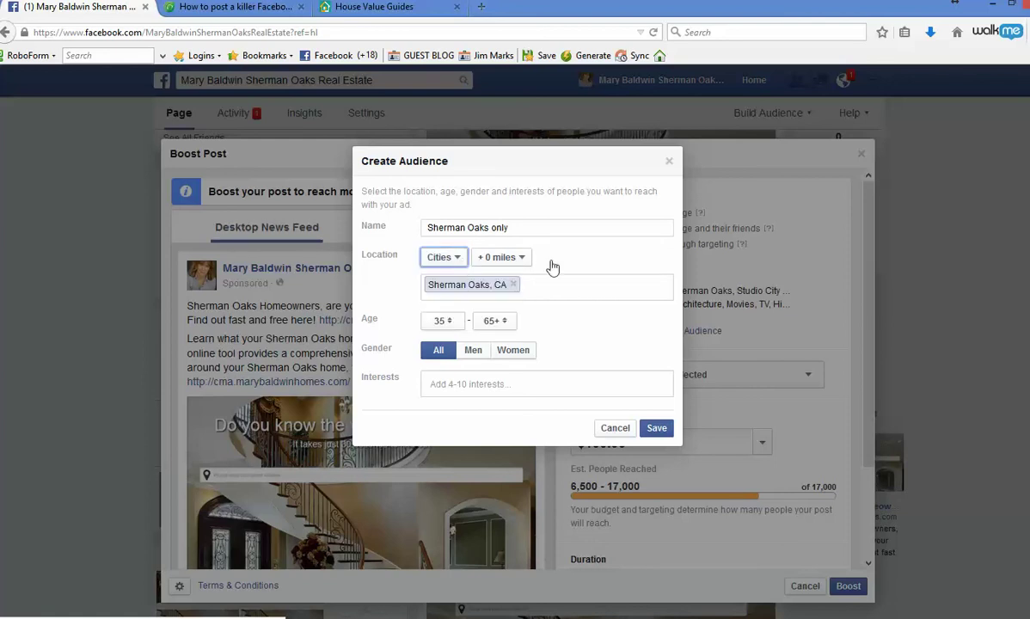
# Save the "Sherman Oaks only" audience and set the boost's total budget to $70.00.
pyautogui.click(450, 226)
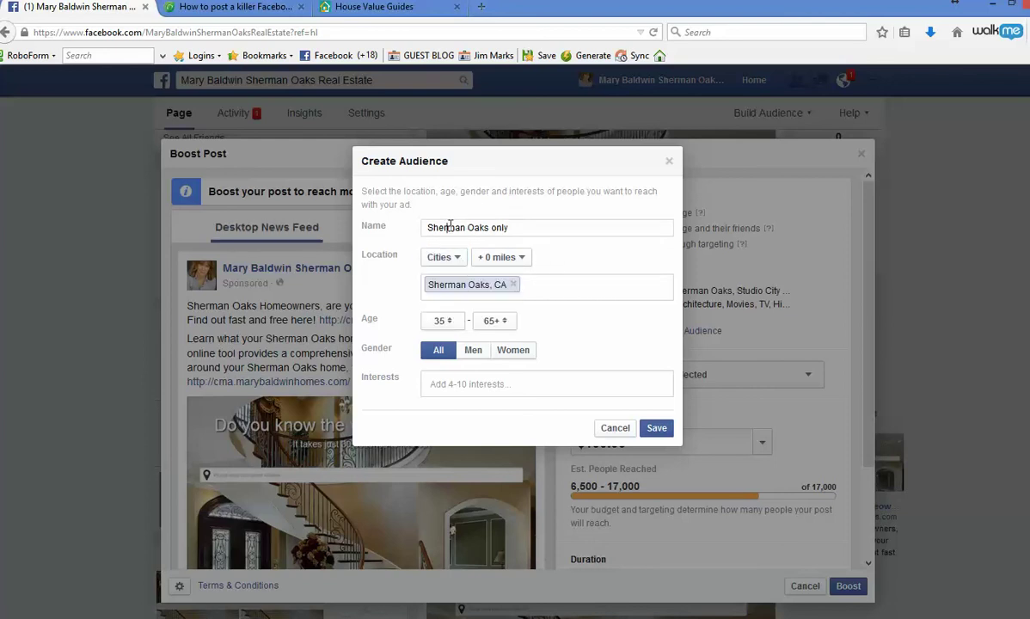
pyautogui.click(657, 428)
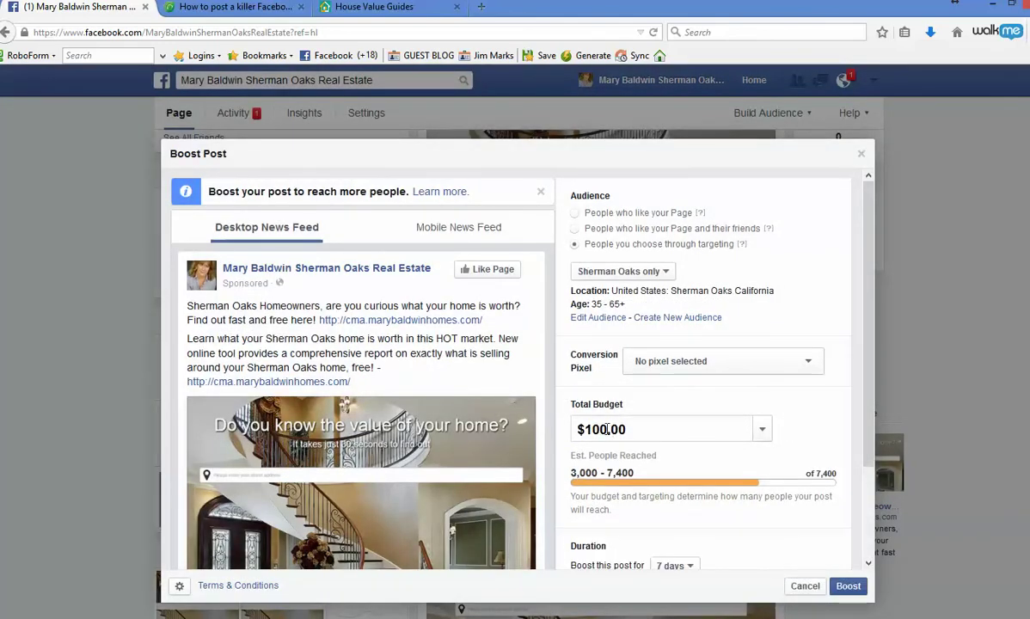
pyautogui.doubleClick(607, 429)
pyautogui.write('70')
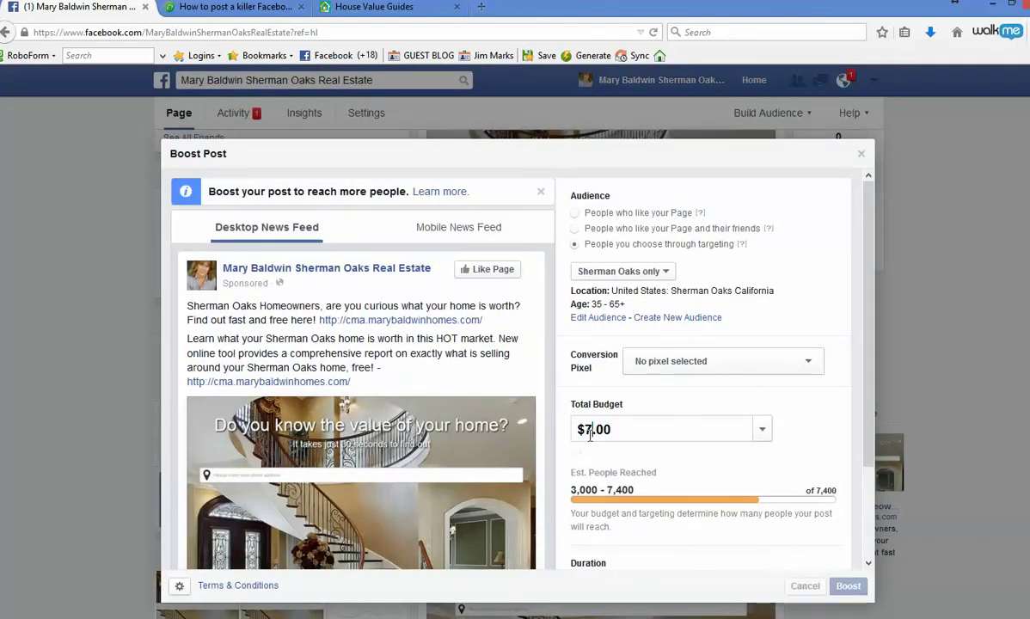
pyautogui.press('Tab')
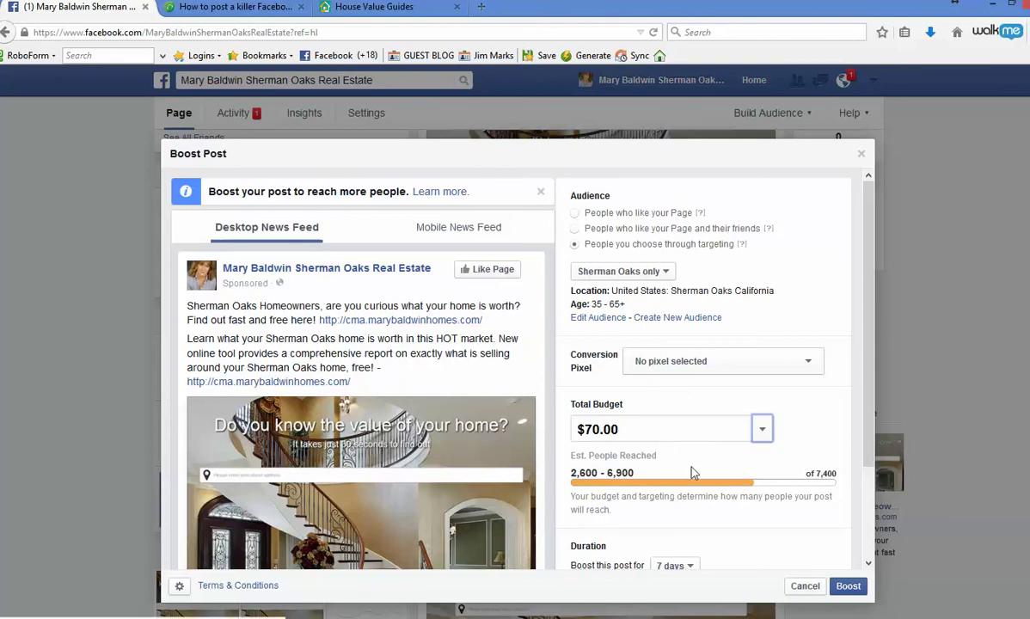
# Review the boost's ad preview, 7-day duration and payment method, and submit the boost.
pyautogui.scroll(-1, 713, 513)
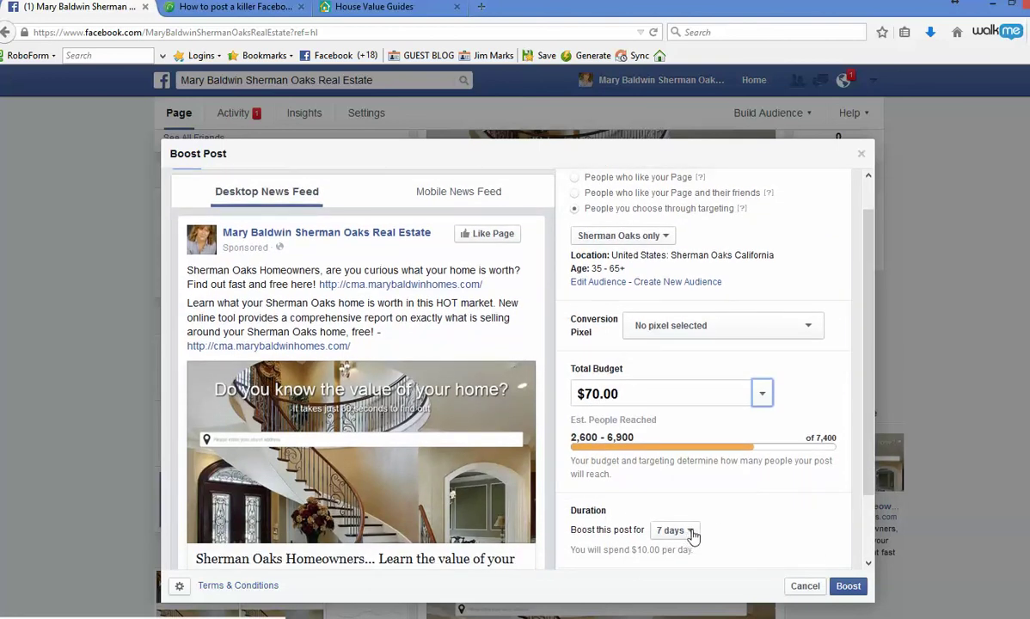
pyautogui.scroll(-1, 806, 524)
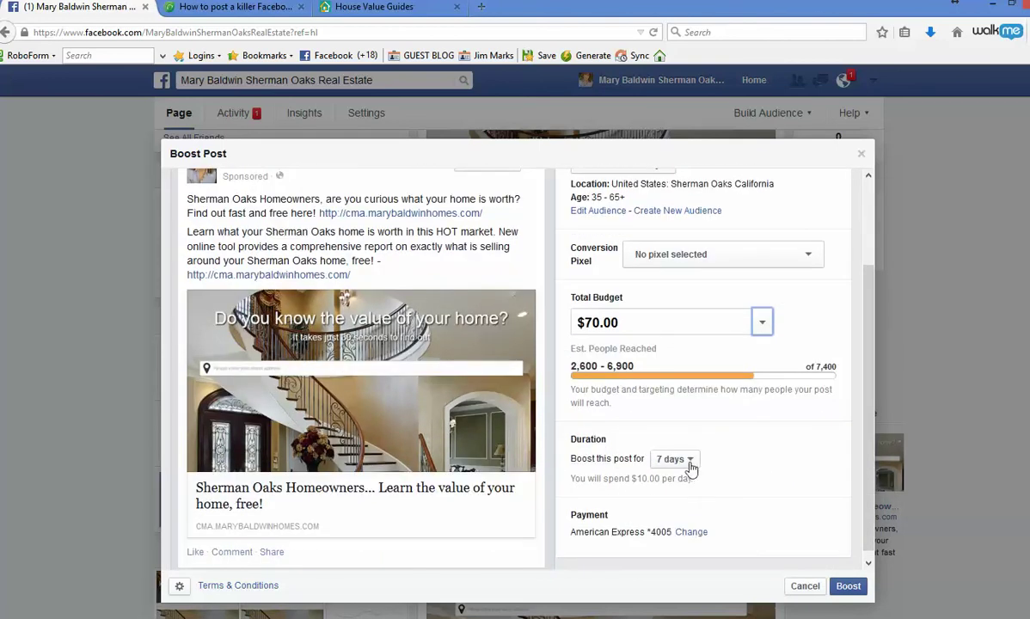
pyautogui.scroll(-1, 798, 495)
pyautogui.scroll(3, 799, 495)
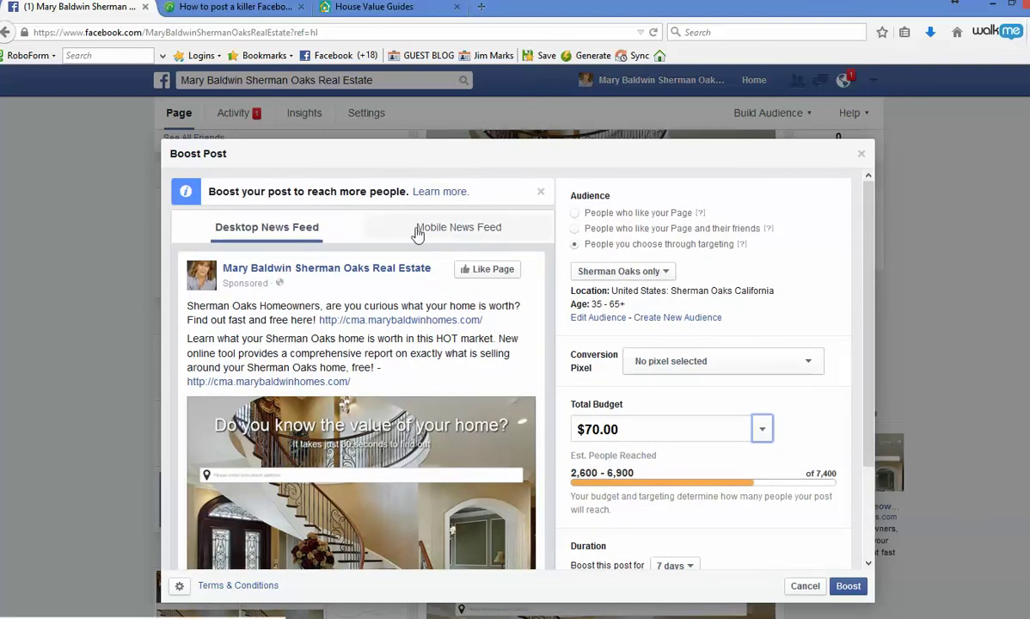
pyautogui.scroll(-3, 335, 325)
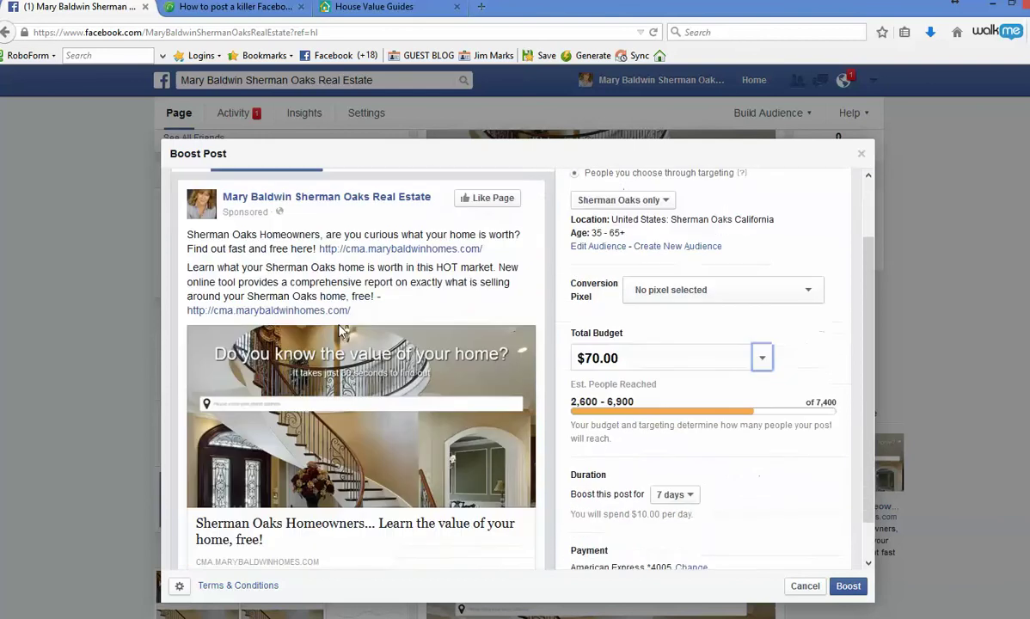
pyautogui.scroll(2, 348, 331)
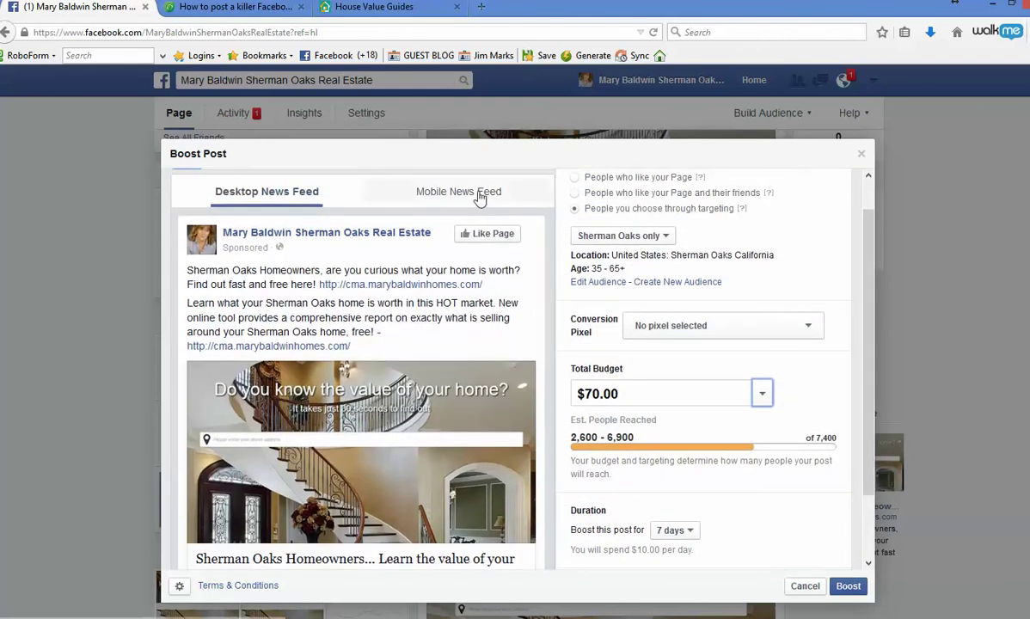
pyautogui.scroll(-2, 784, 498)
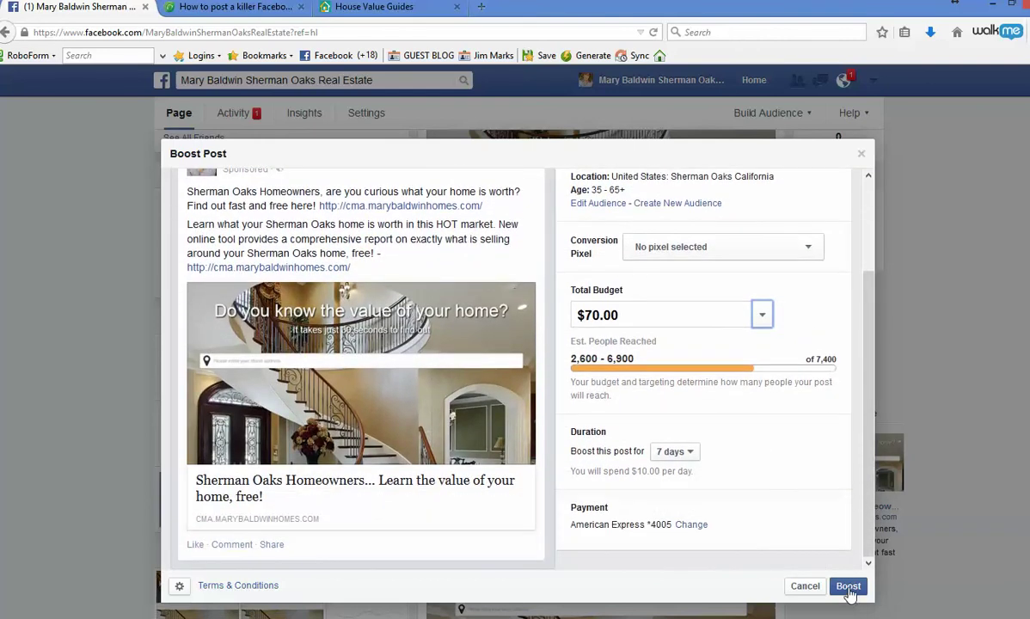
pyautogui.click(849, 591)
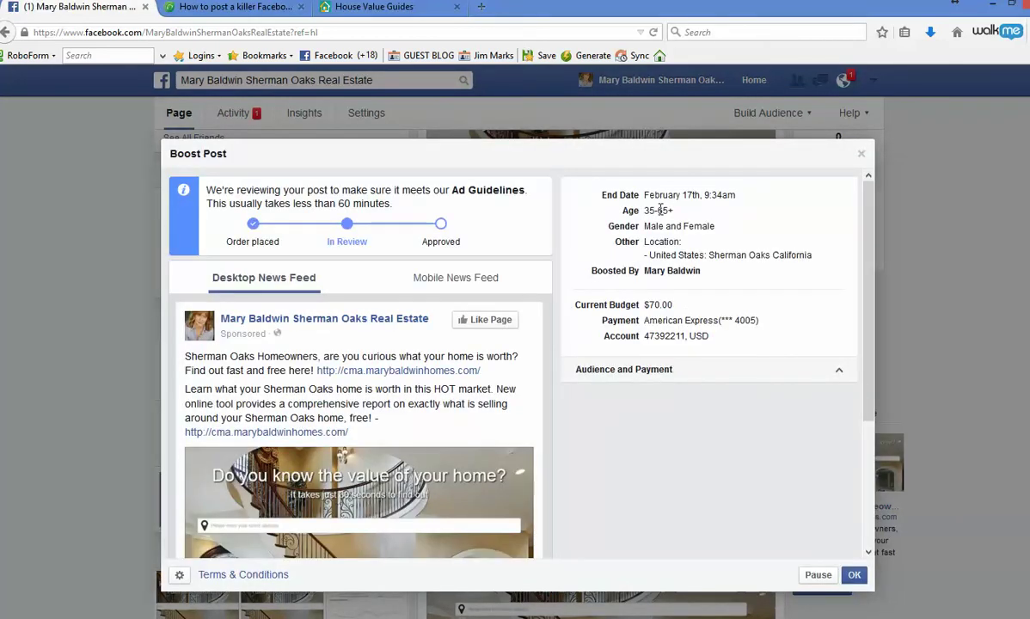
# Check the submitted boost's end date, targeting, budget and payment summary, and close it.
pyautogui.moveTo(659, 191); pyautogui.dragTo(662, 272)
pyautogui.click(701, 346)
pyautogui.click(853, 576)
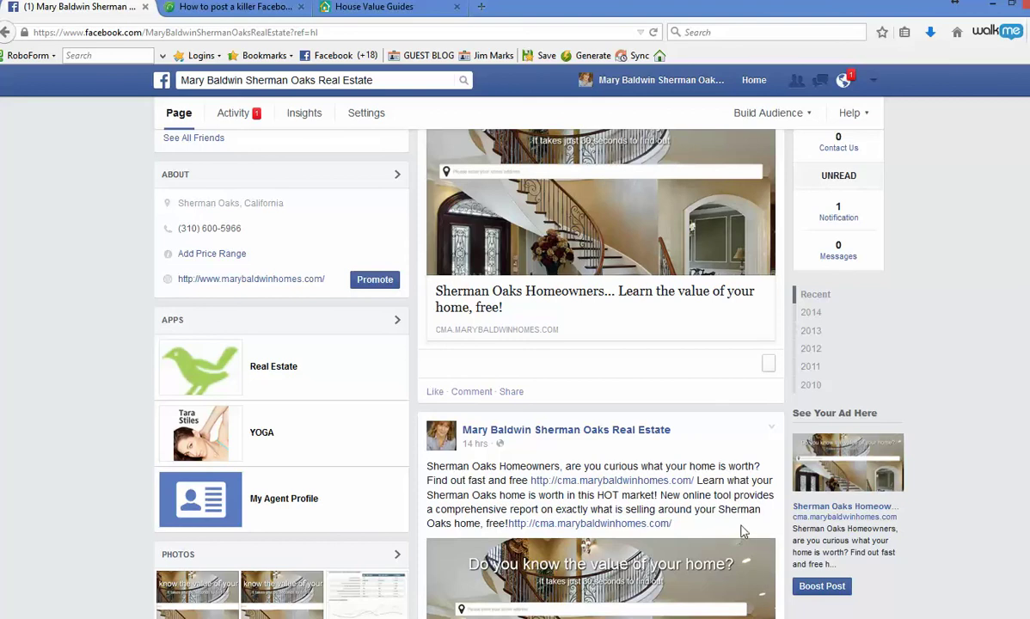
# Examine the new and earlier home value posts on the page's timeline, including the management options of the earlier one.
pyautogui.scroll(2, 750, 528)
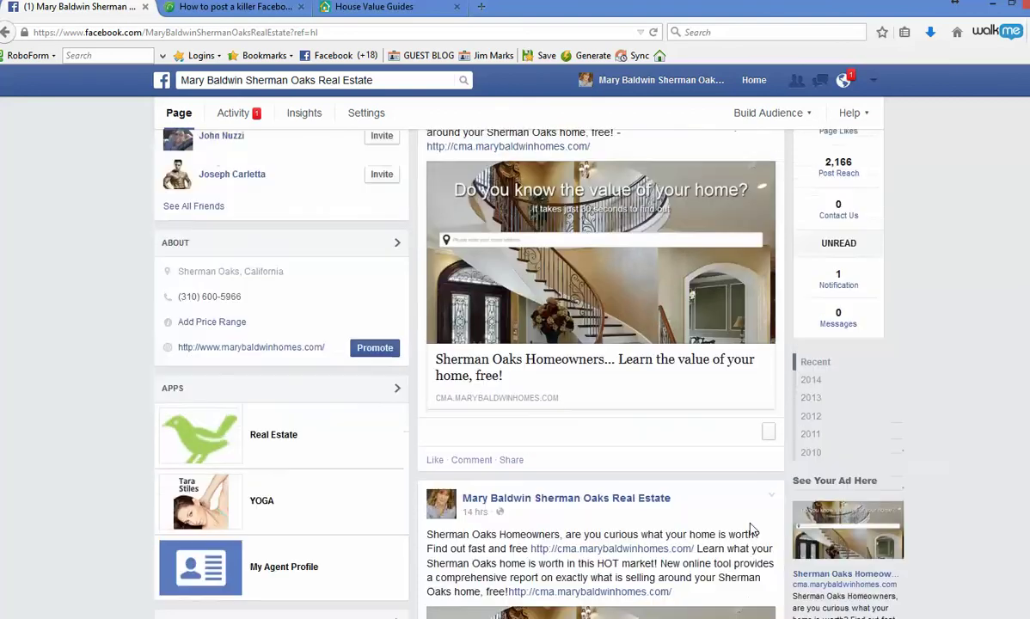
pyautogui.scroll(-4, 750, 530)
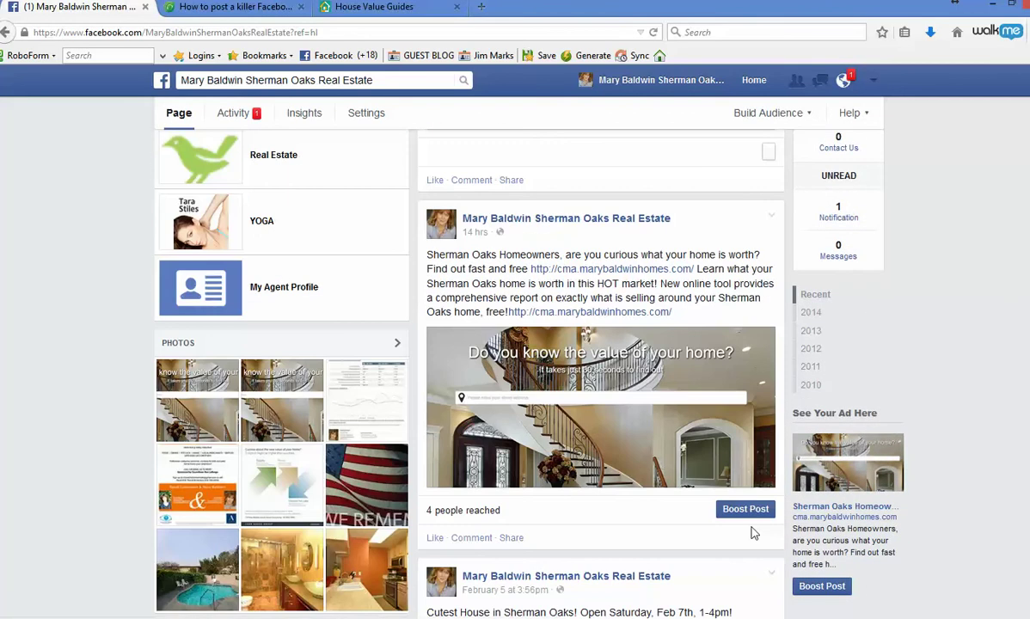
pyautogui.click(773, 218)
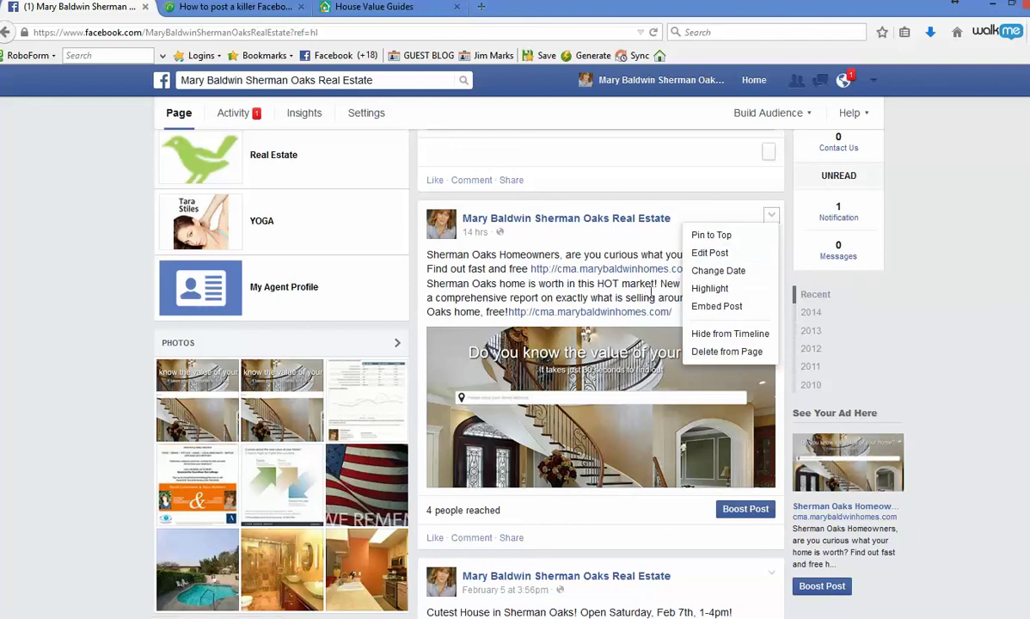
pyautogui.click(642, 284)
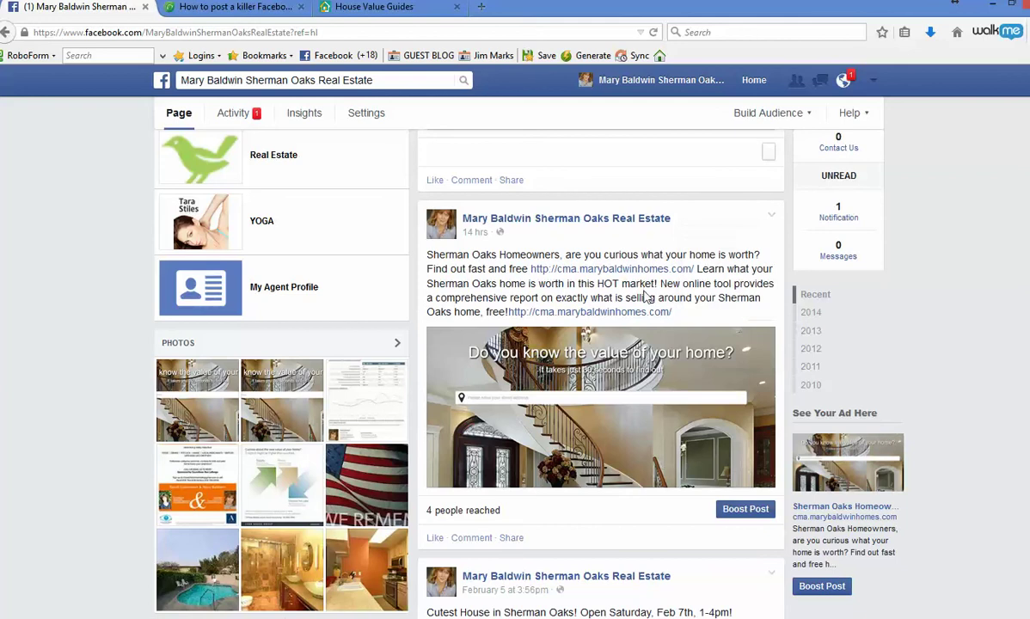
pyautogui.scroll(-3, 685, 510)
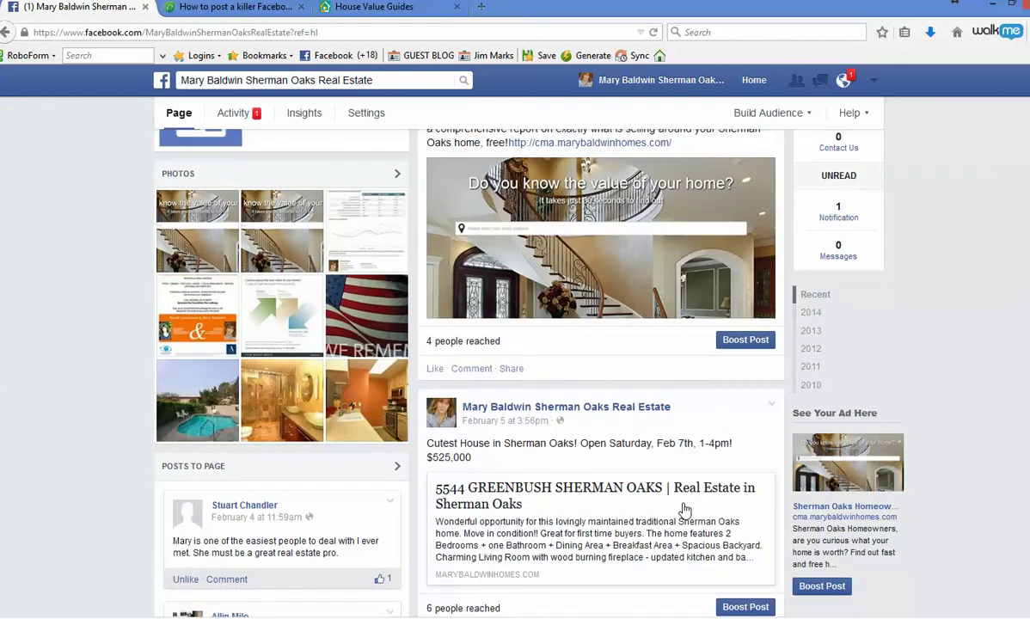
pyautogui.scroll(4, 683, 509)
pyautogui.scroll(2, 685, 473)
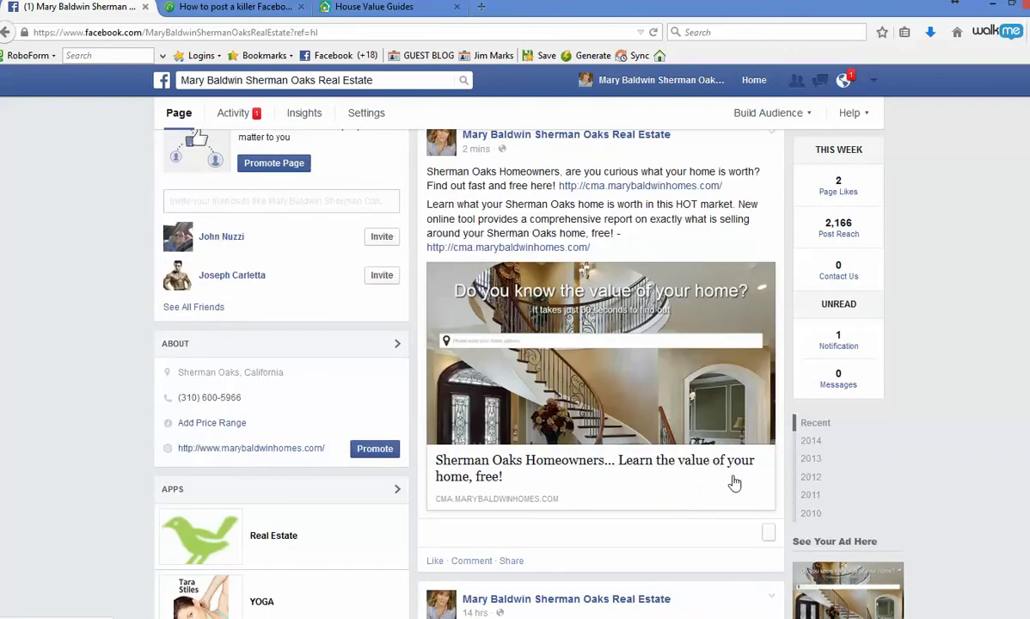
pyautogui.scroll(3, 761, 468)
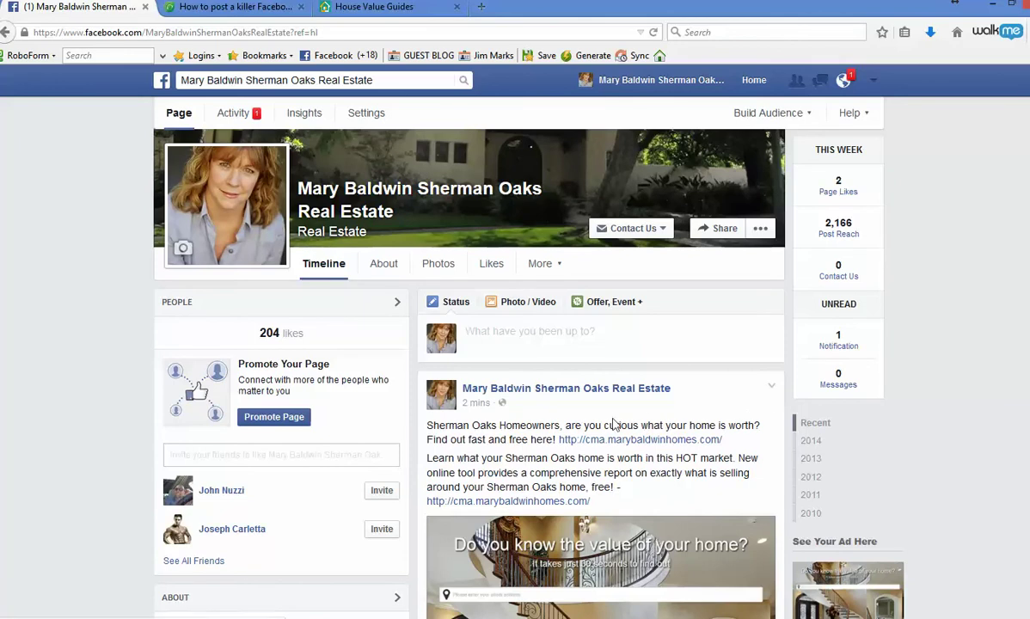
# Review the boosting instructions and example settings in the "How to post a killer Facebook ad" article, and return to the Facebook page.
pyautogui.click(222, 7)
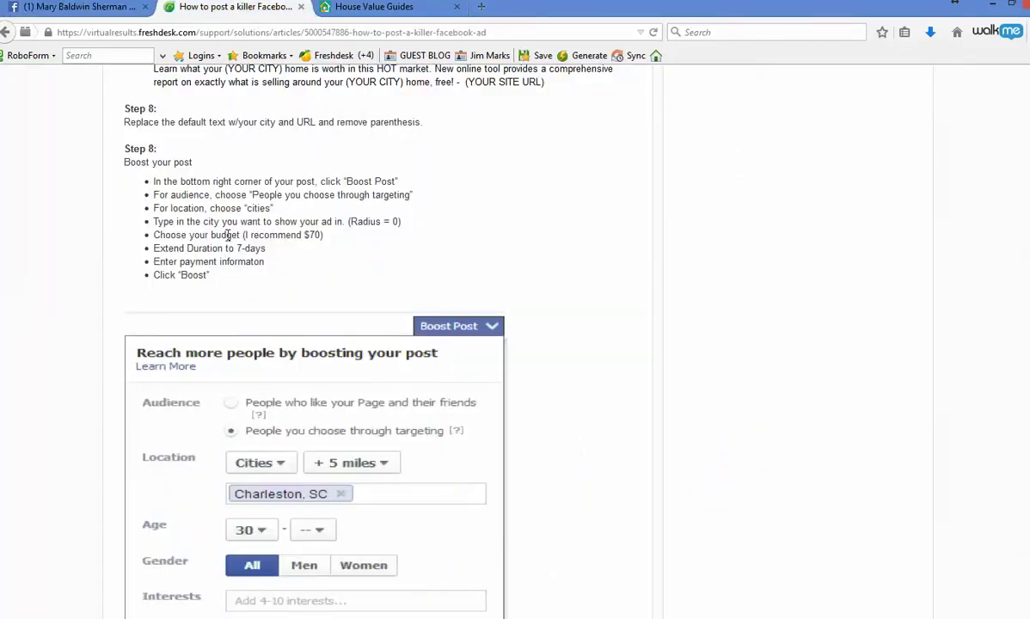
pyautogui.moveTo(220, 220); pyautogui.dragTo(216, 292)
pyautogui.scroll(-6, 276, 285)
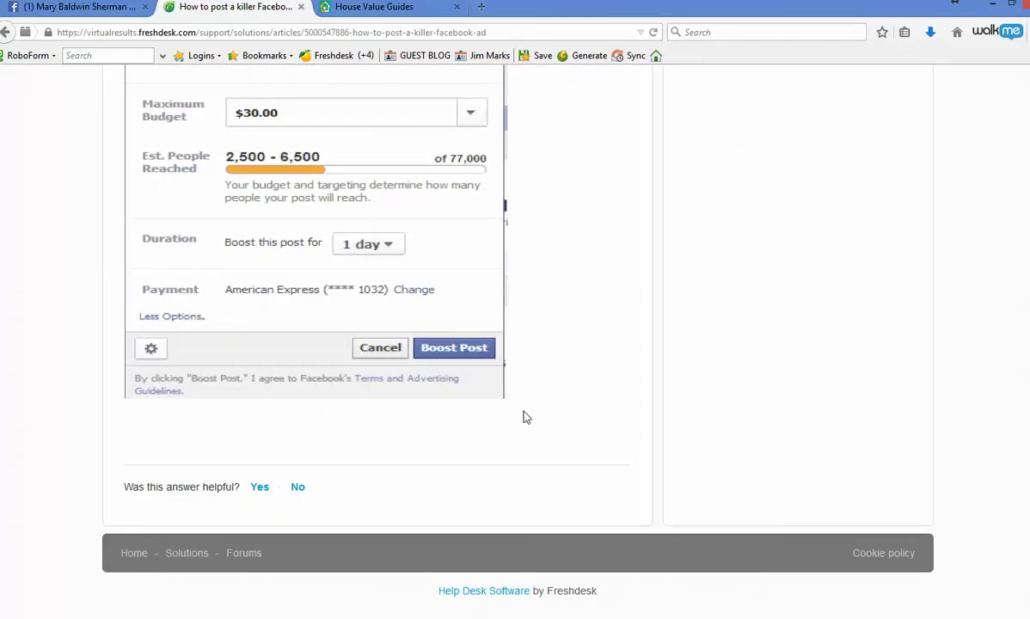
pyautogui.scroll(6, 522, 401)
pyautogui.click(92, 10)
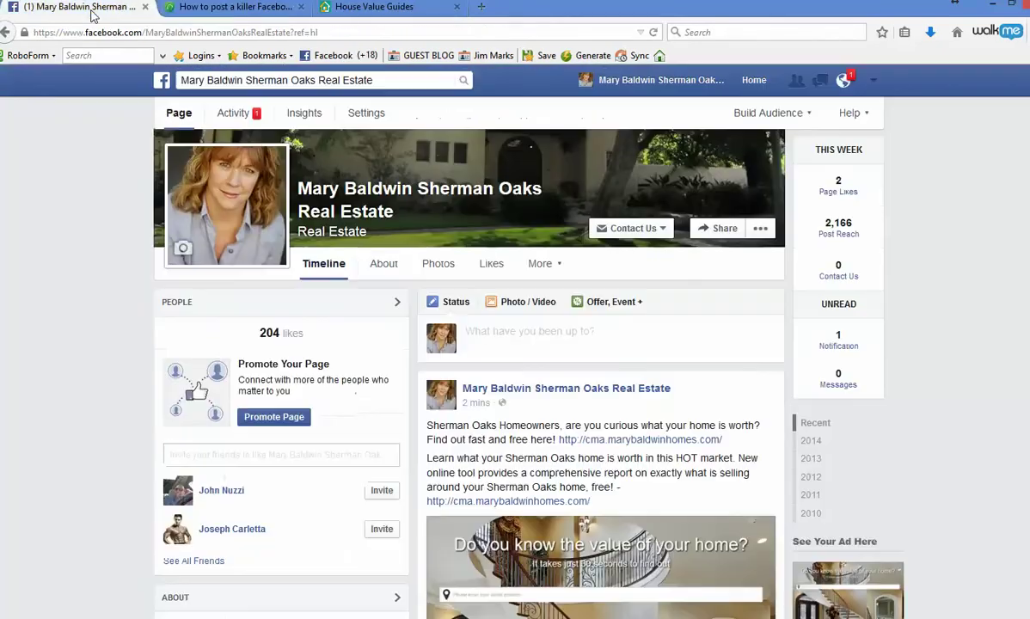
# Switch to the House Value Guides landing page and activate its street address field.
pyautogui.click(182, 11)
pyautogui.click(365, 10)
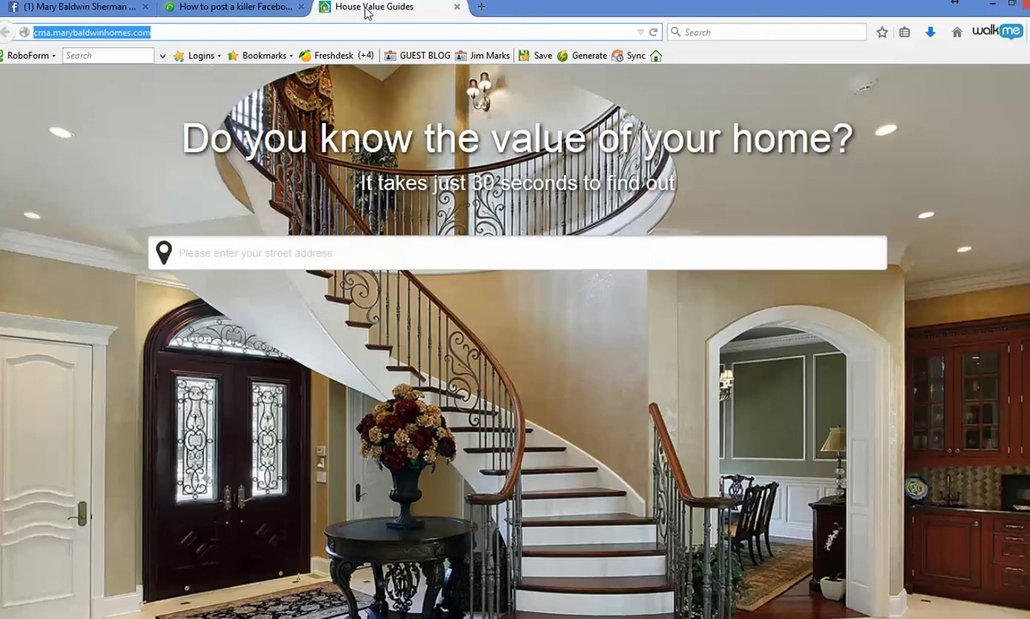
pyautogui.click(355, 247)
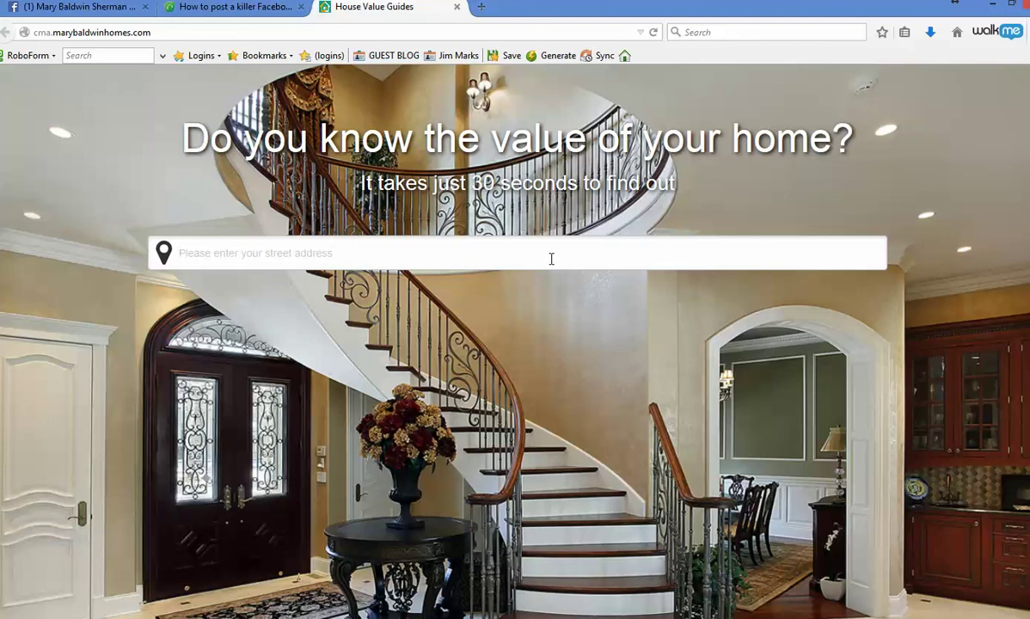